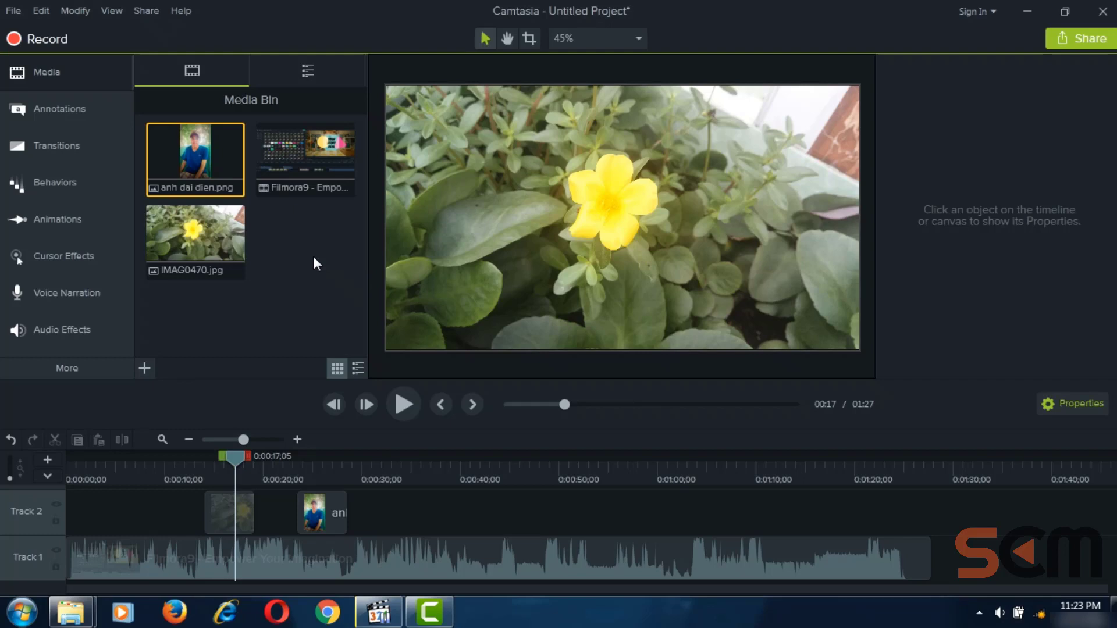
Preview the project at several points along the timeline, including the flower image on Track 2
click(404, 504)
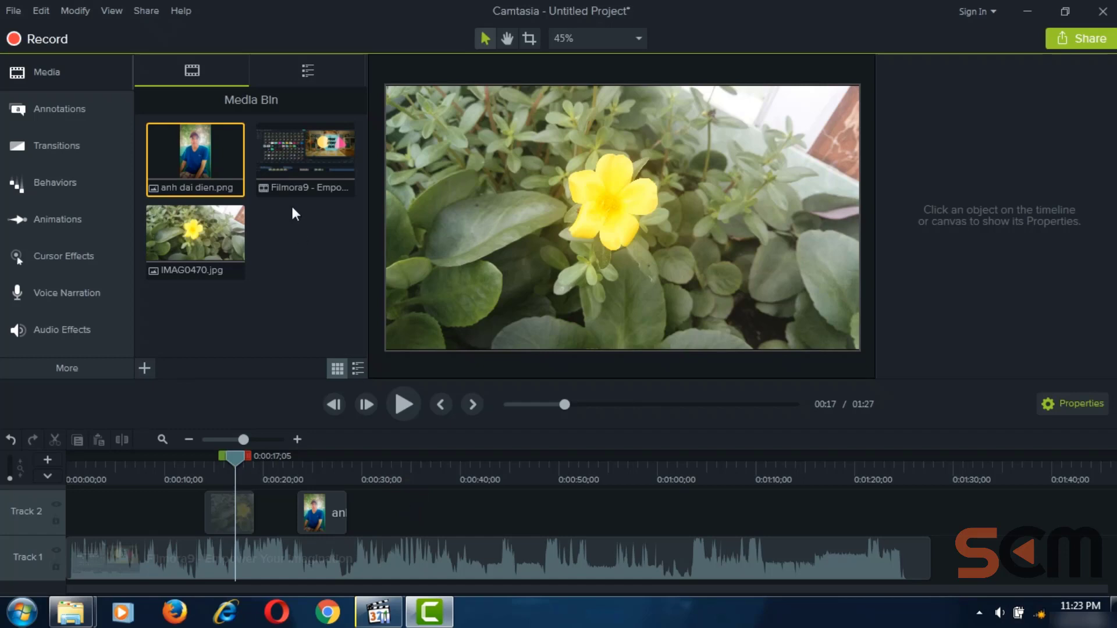
click(157, 466)
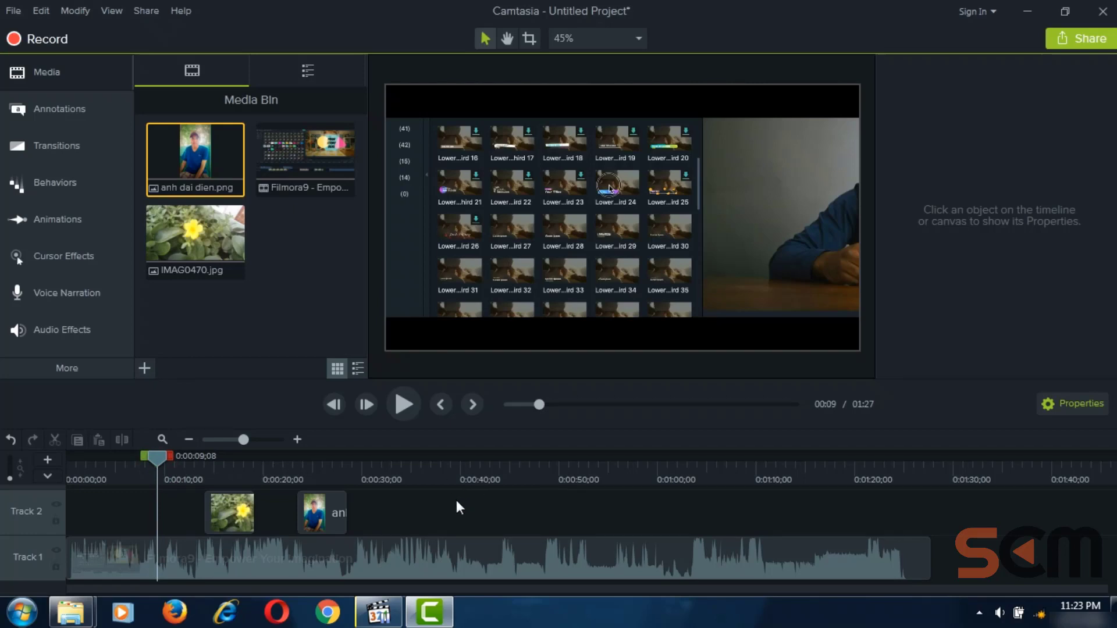
click(440, 476)
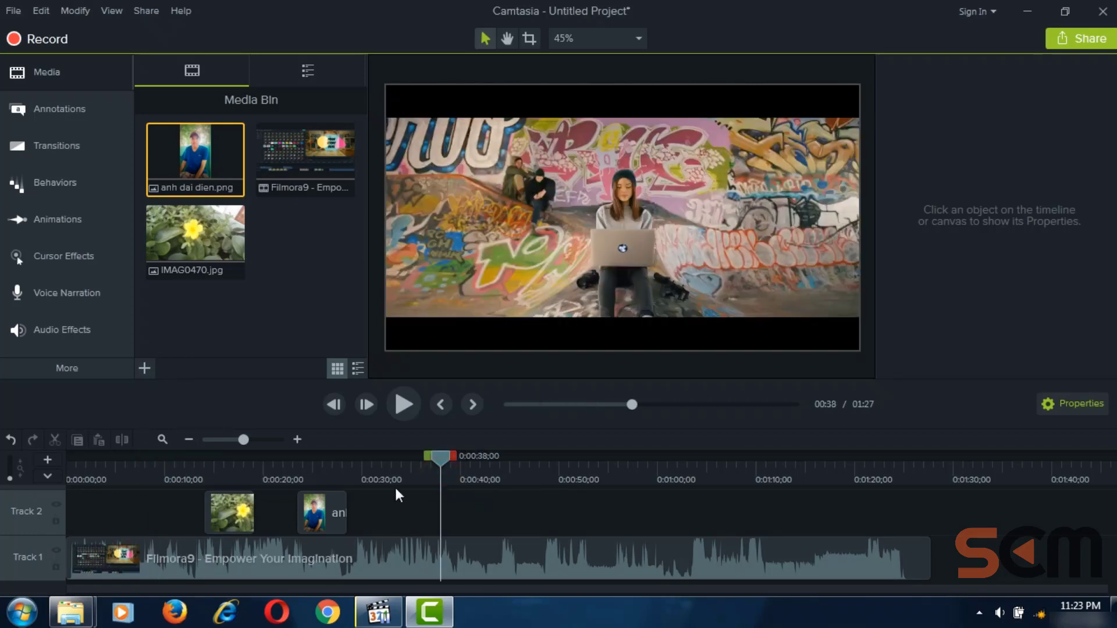
click(387, 474)
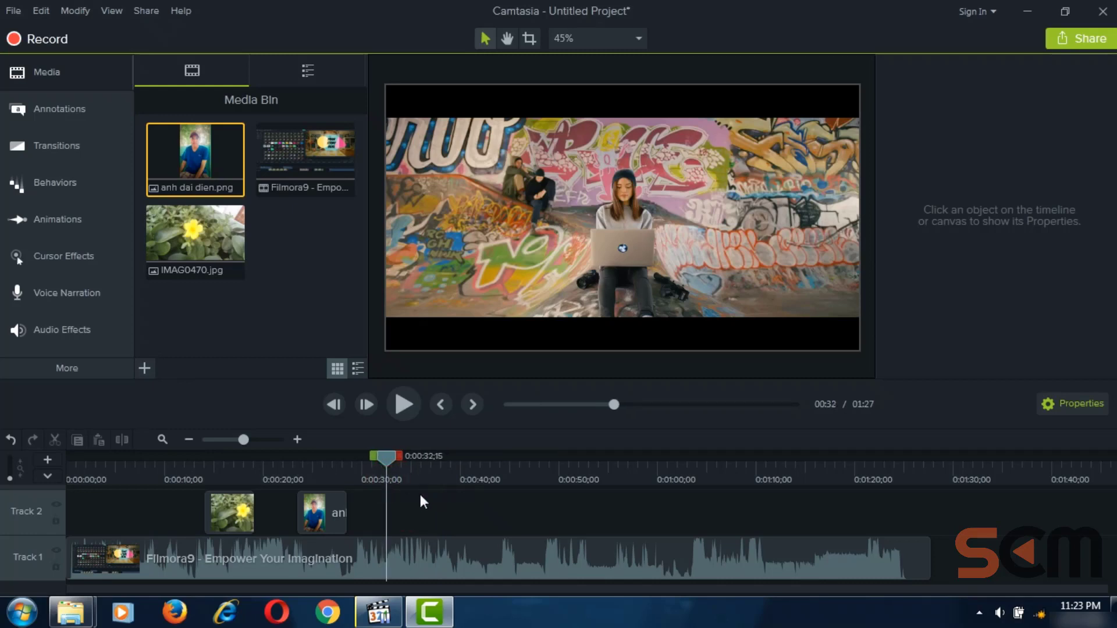
click(13, 10)
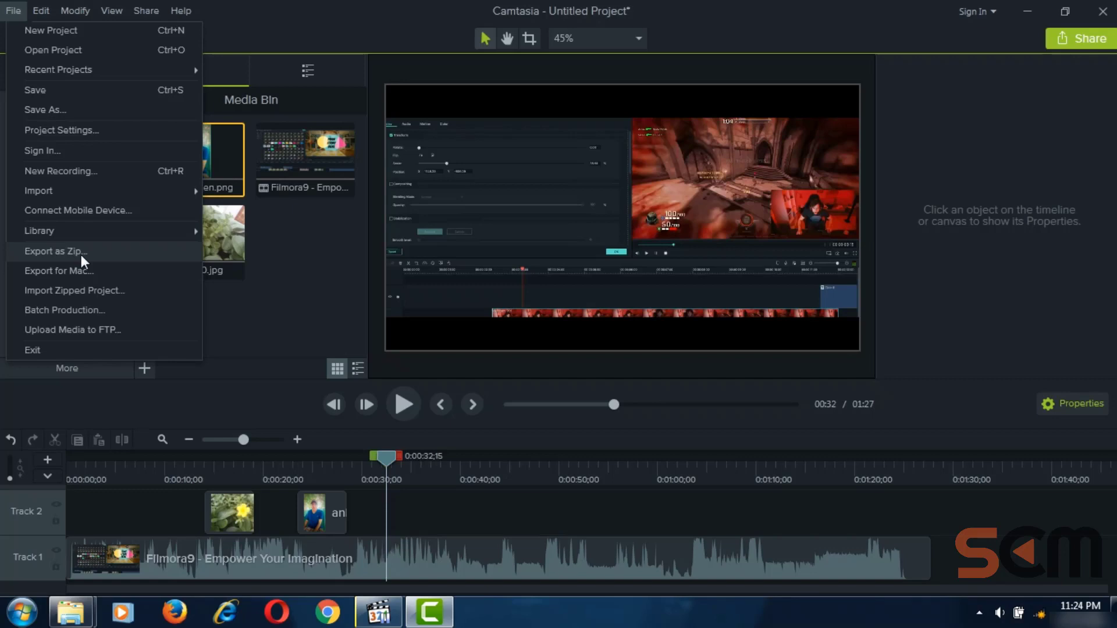
click(464, 516)
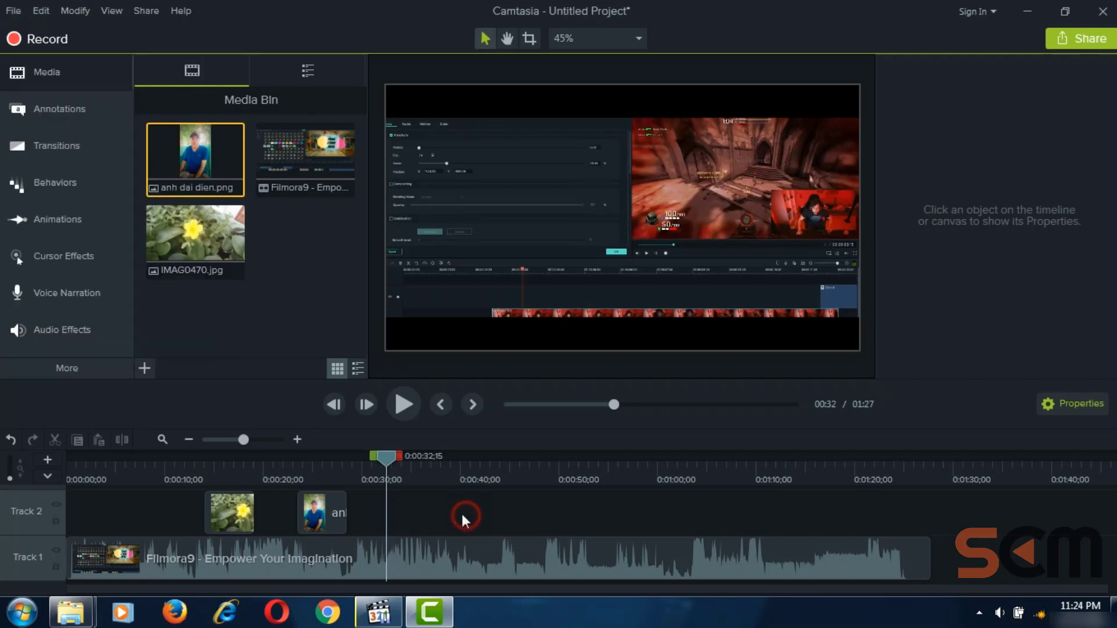
click(237, 469)
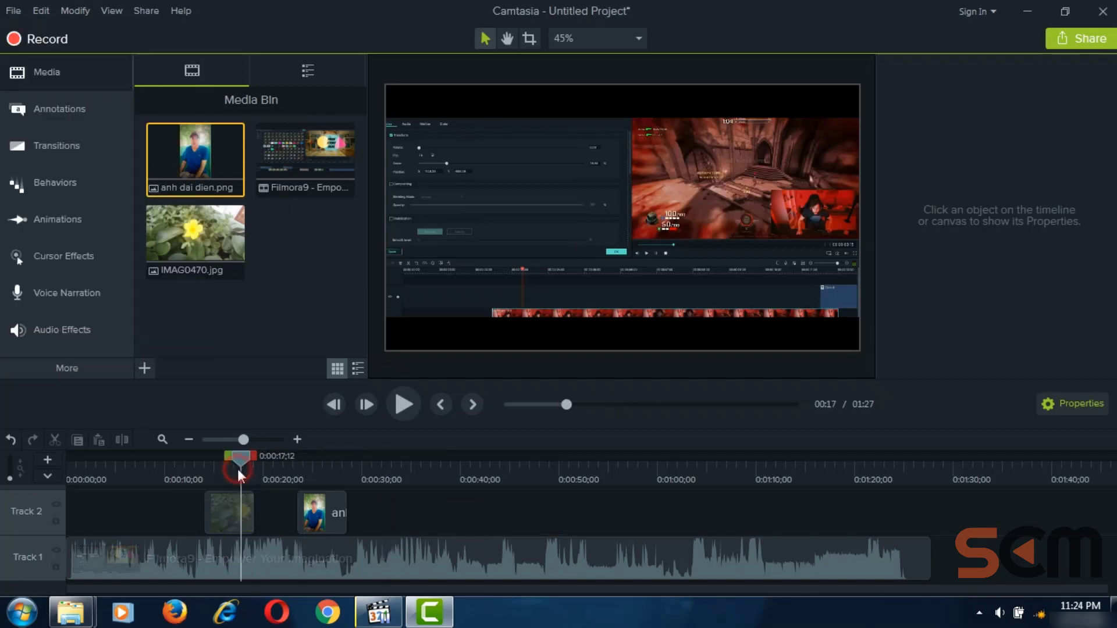
click(482, 469)
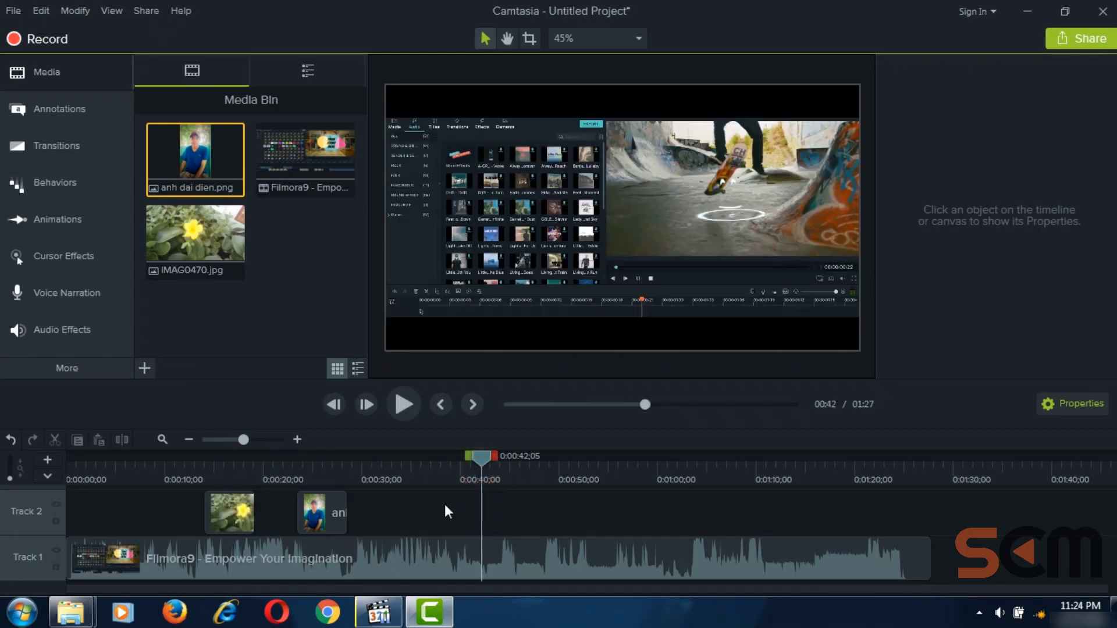
click(127, 470)
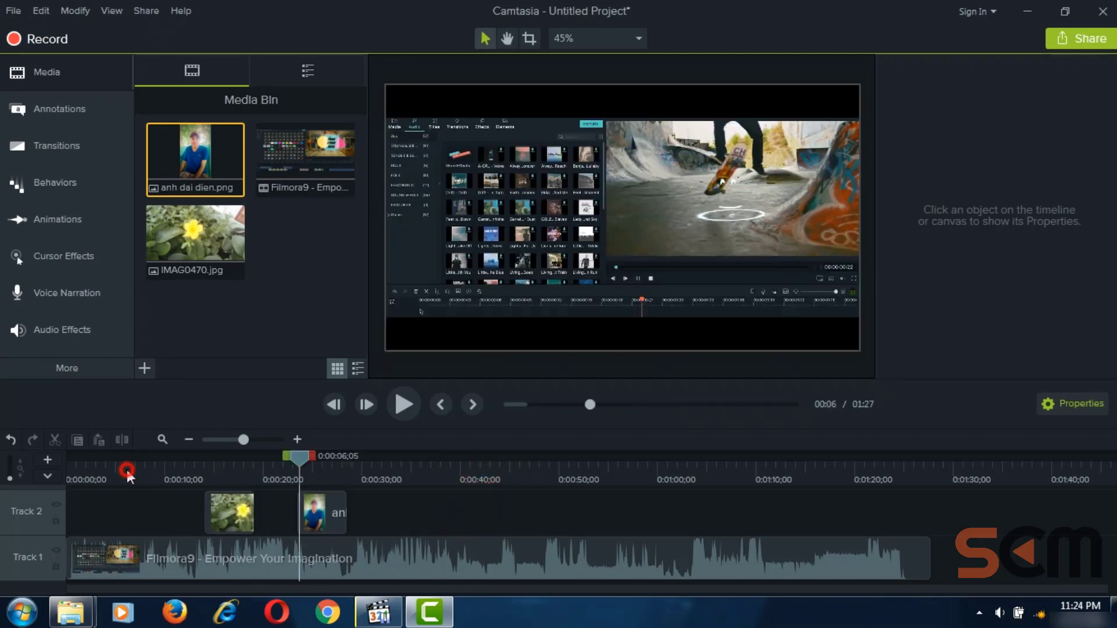
click(273, 474)
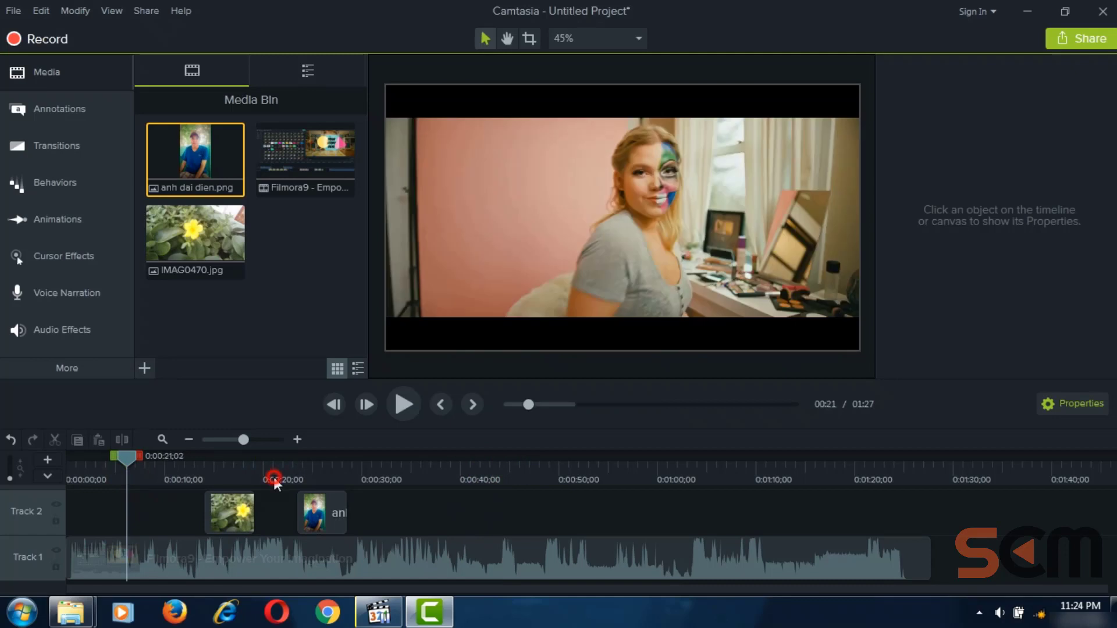
Start exporting the project as a zip and choose New folder (4) on the Desktop as its destination
click(12, 11)
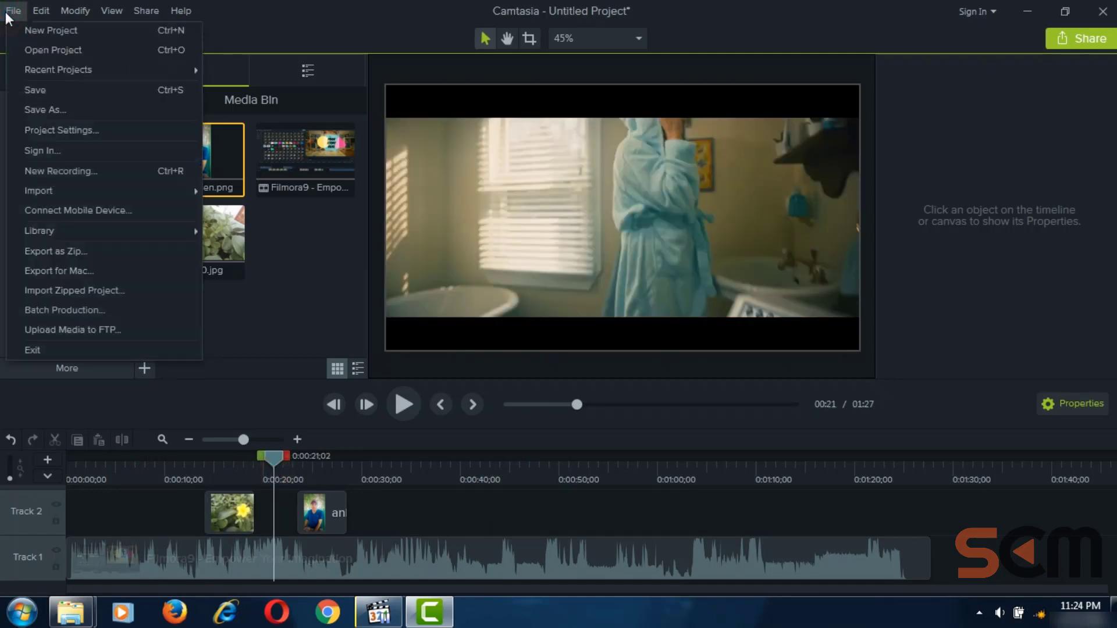
click(75, 254)
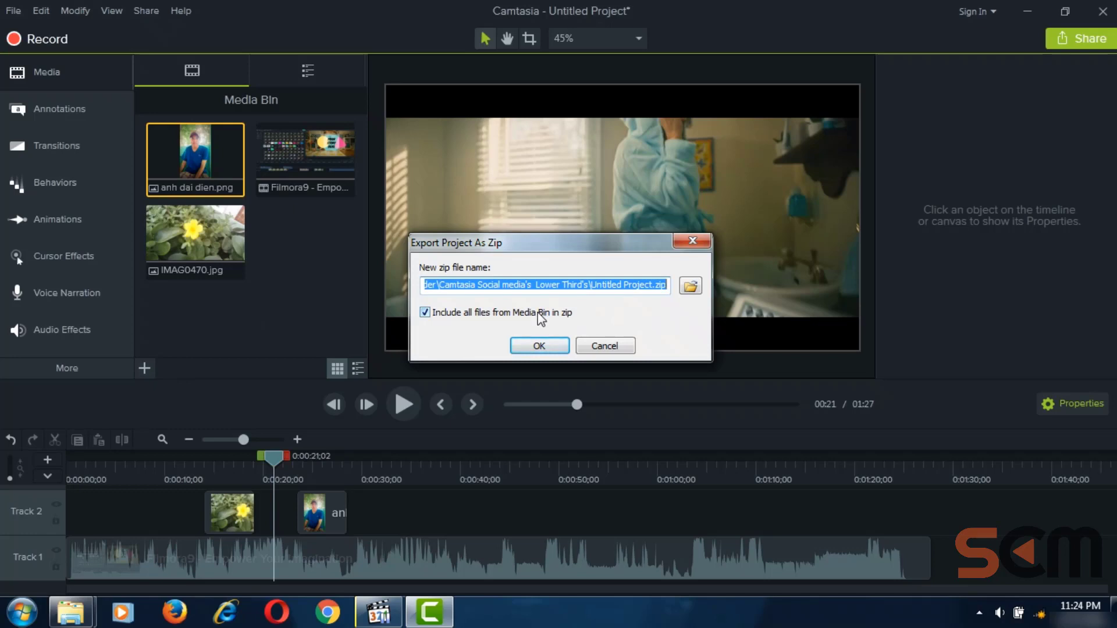
click(687, 286)
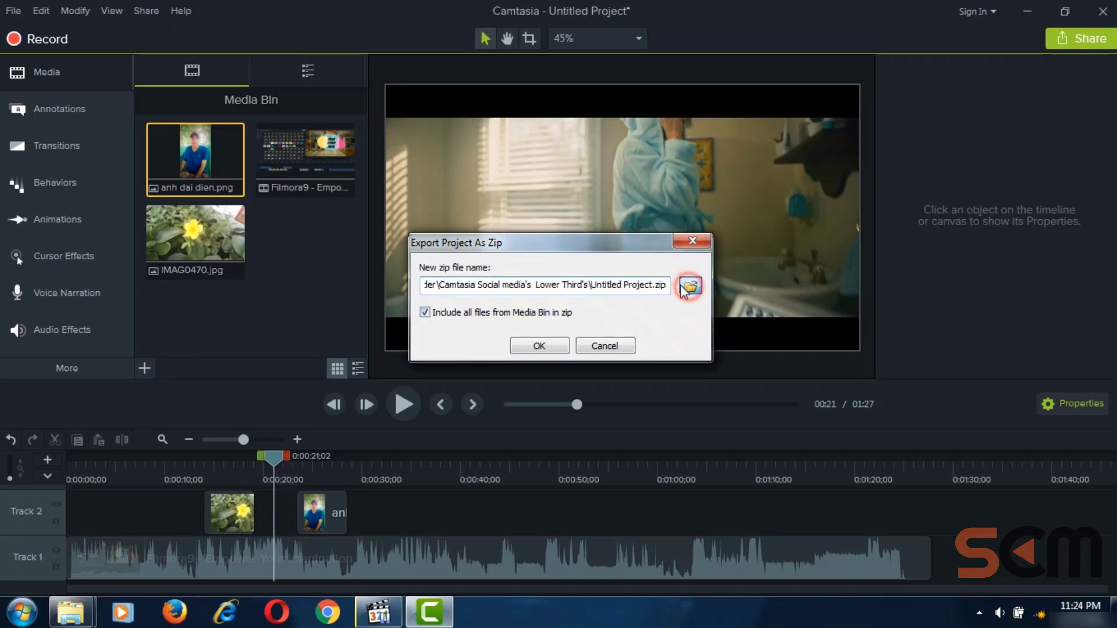
click(505, 288)
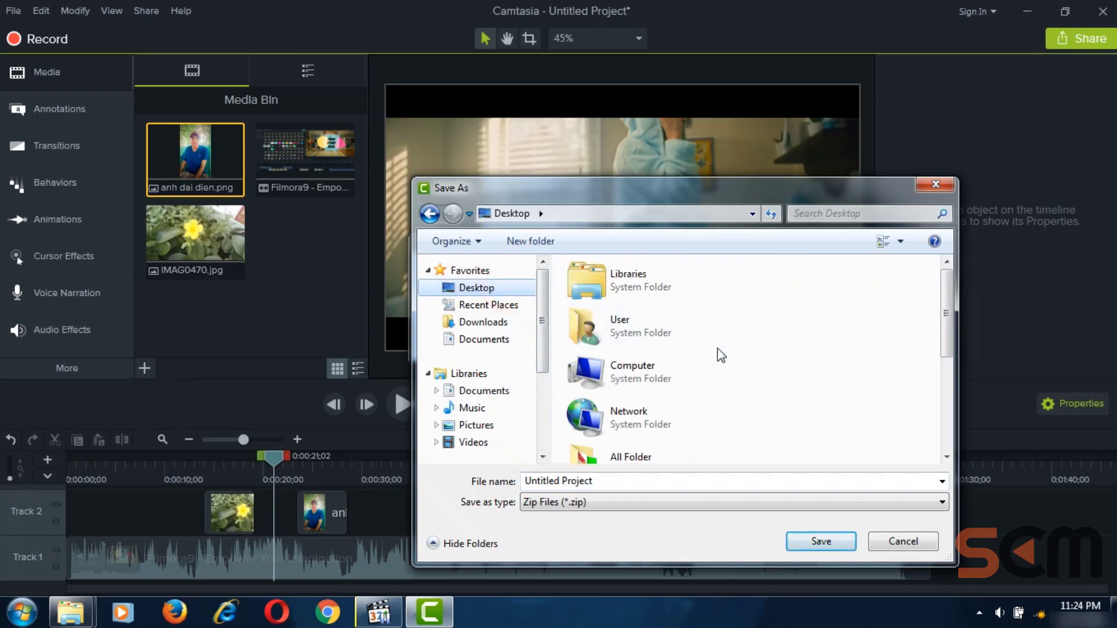
drag(950, 292, 948, 433)
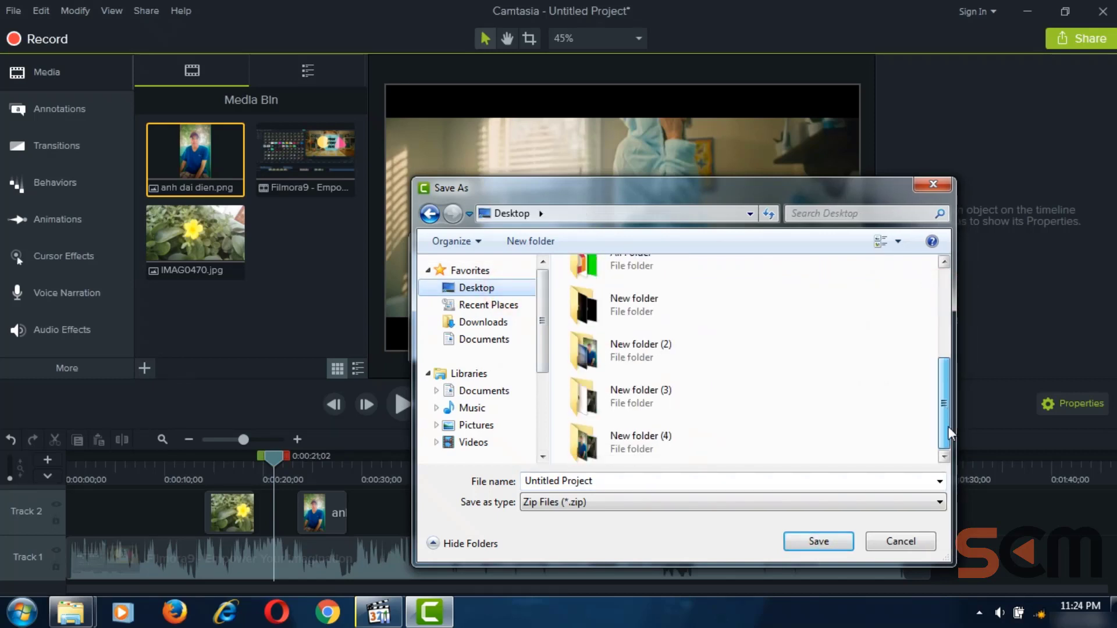
double_click(600, 435)
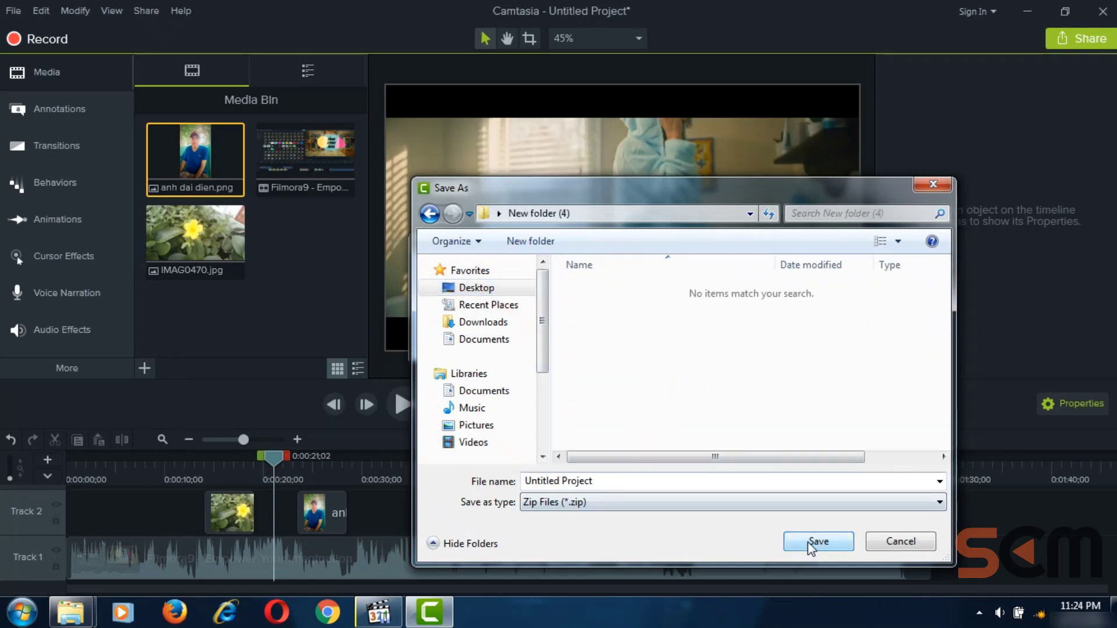
Name the zip file "du an cua toi" and accept the save location
click(697, 481)
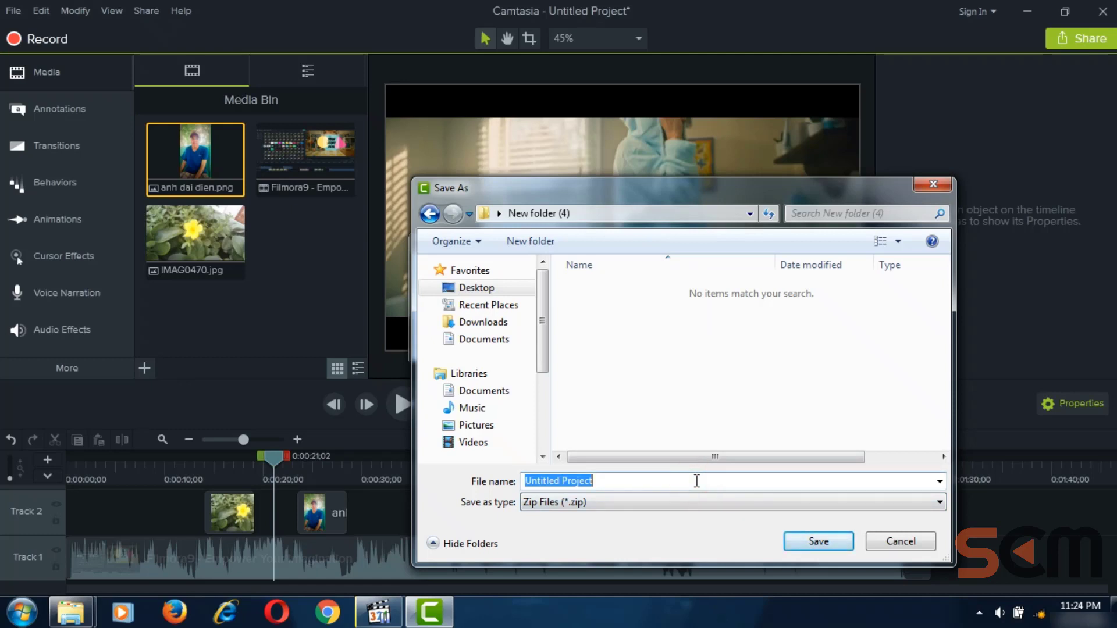
click(697, 480)
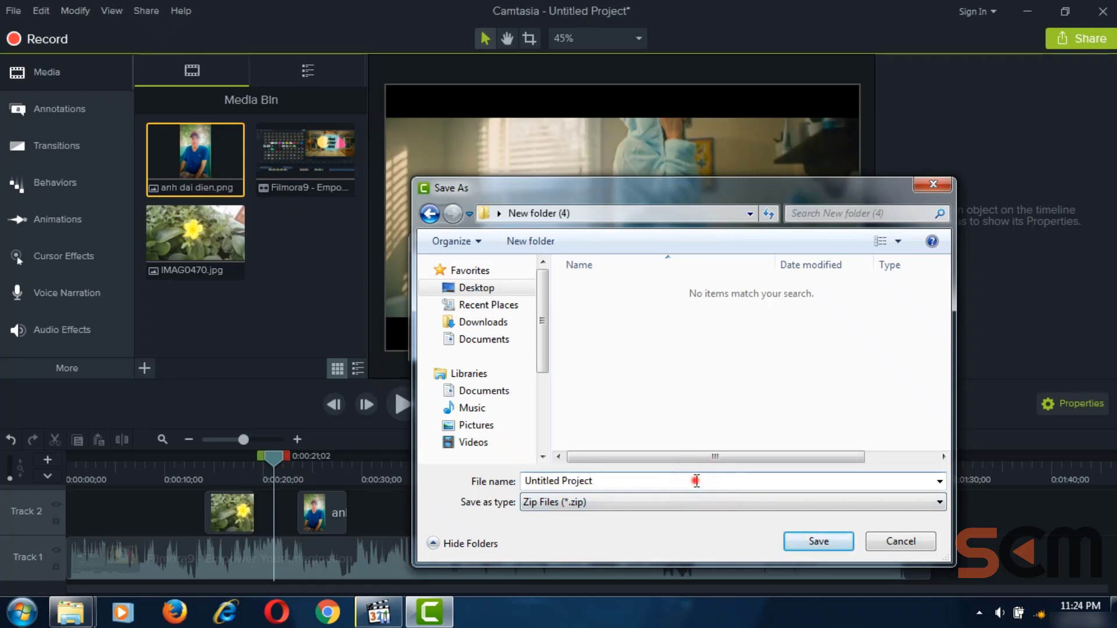
text(du)
key(BackSpace)
key(BackSpace)
key(BackSpace)
key(BackSpace)
key(BackSpace)
key(BackSpace)
key(BackSpace)
key(BackSpace)
key(BackSpace)
key(BackSpace)
key(BackSpace)
key(BackSpace)
key(BackSpace)
key(BackSpace)
key(BackSpace)
key(BackSpace)
key(BackSpace)
key(BackSpace)
text(du an cua toi)
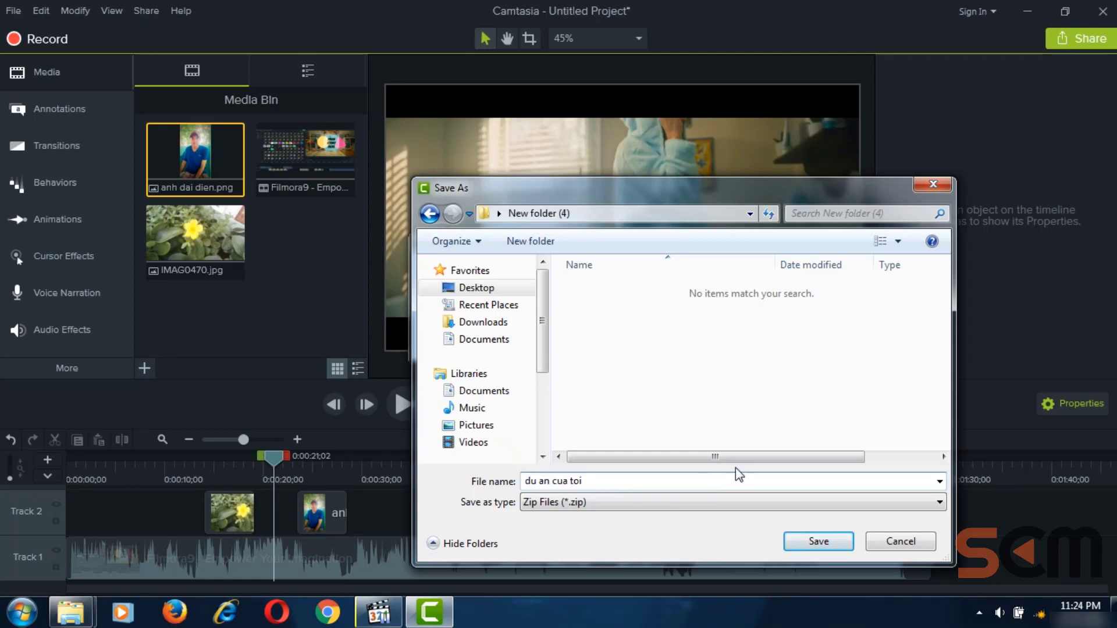
click(832, 543)
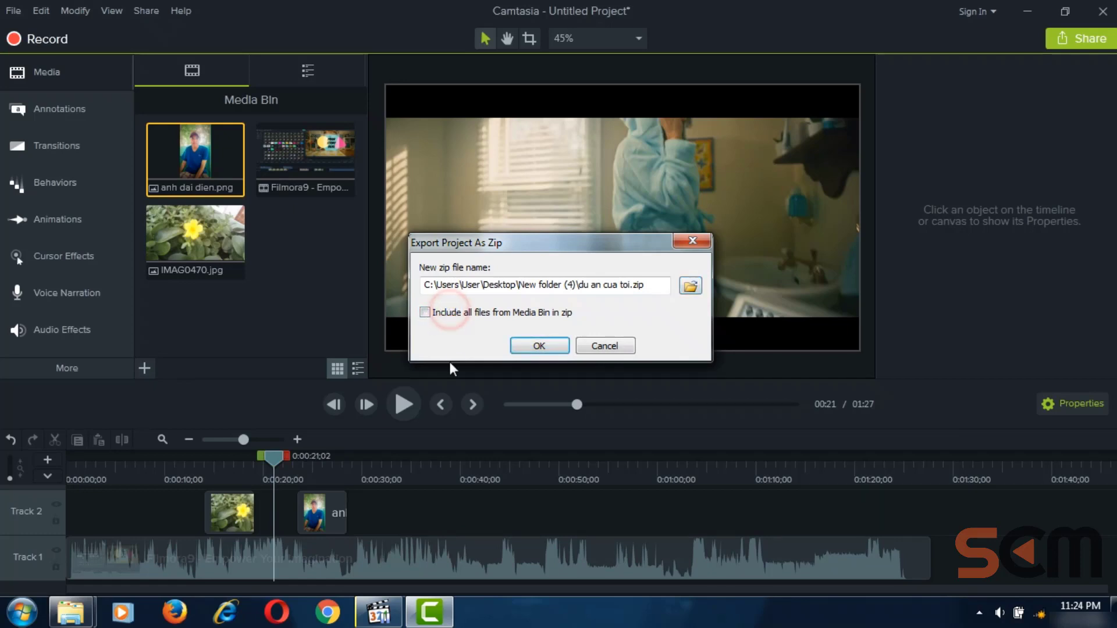
Export the zip with all files from the Media Bin included
click(452, 313)
click(453, 313)
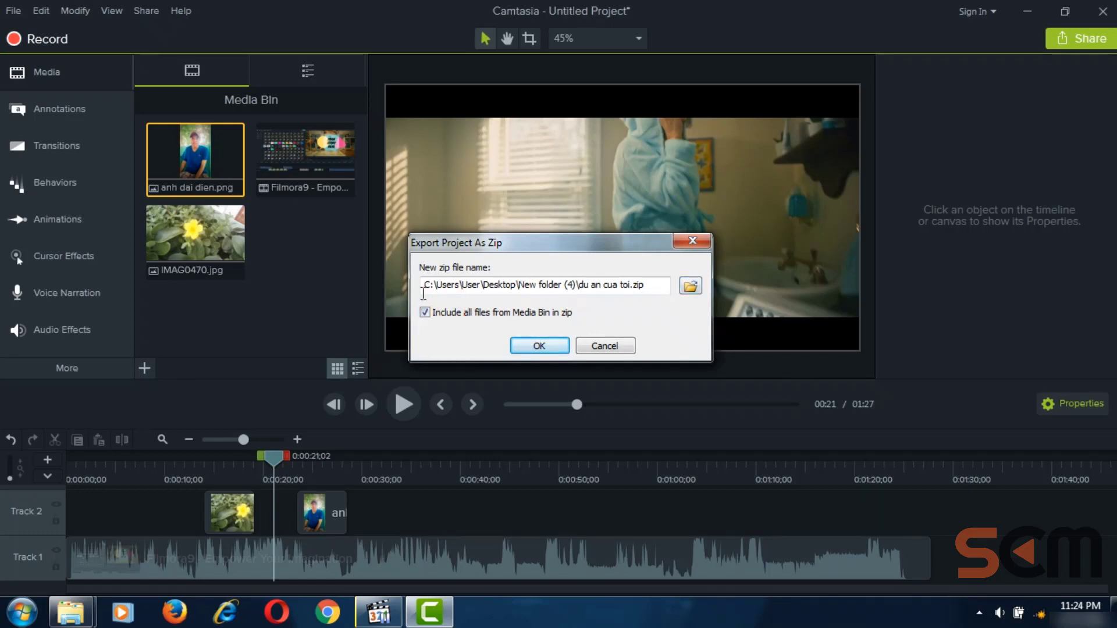
click(540, 346)
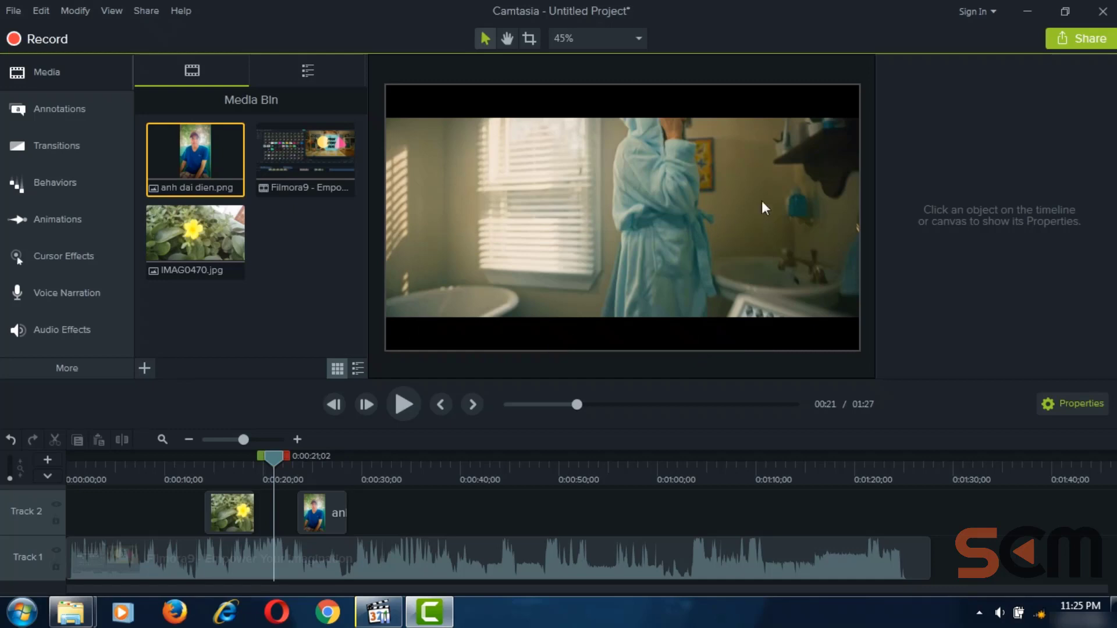
Switch to the New folder (4) window and inspect the contents of the du an cua toi archive in WinRAR
click(1103, 11)
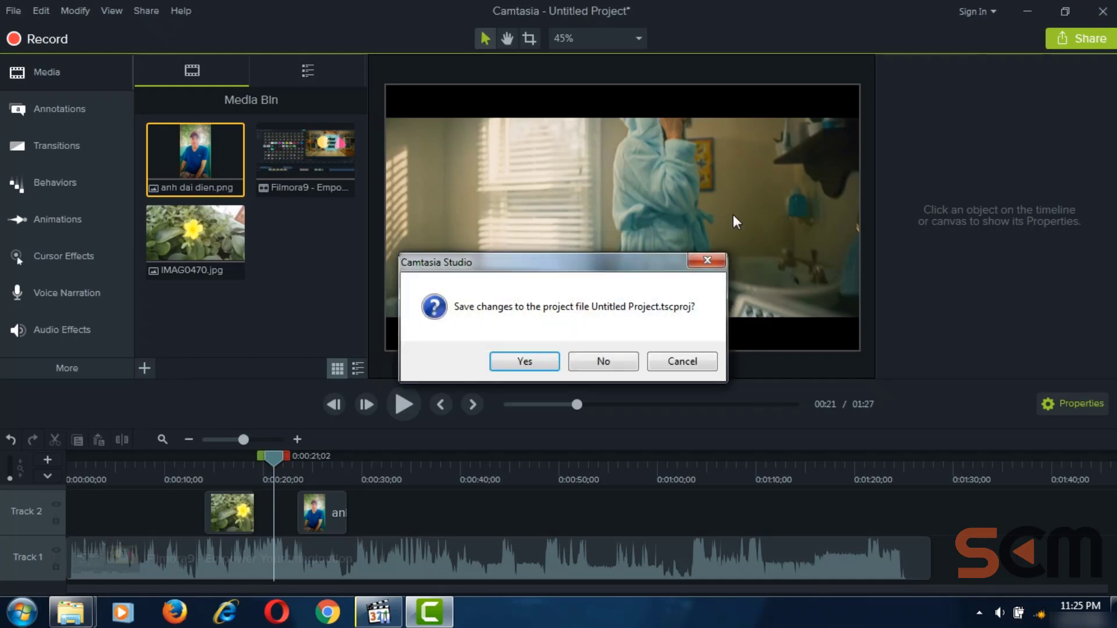
click(677, 357)
click(1039, 10)
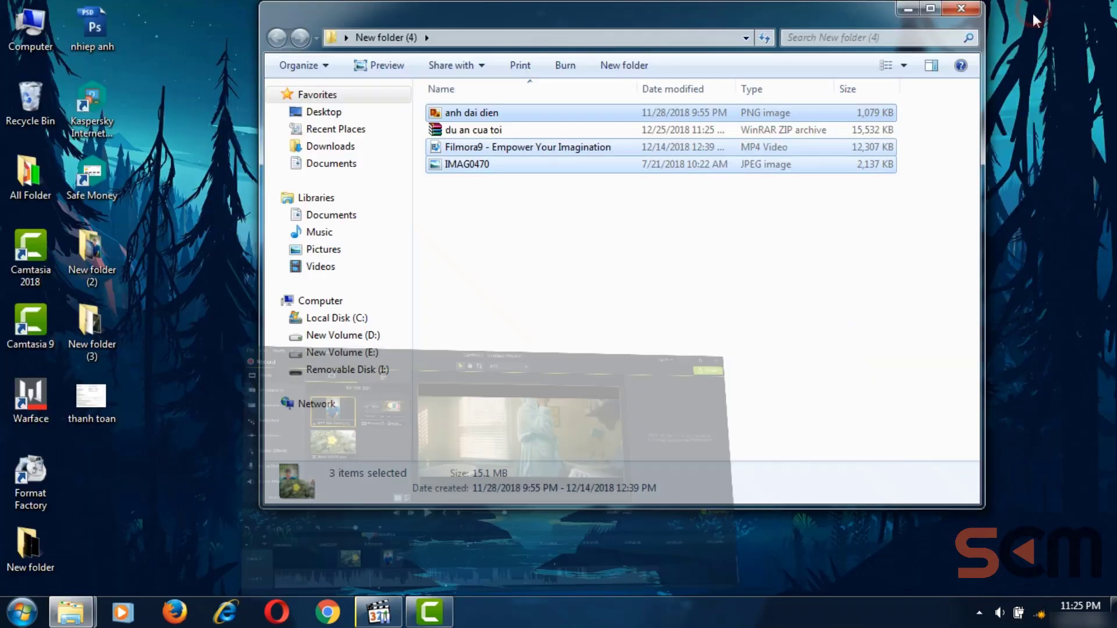
click(474, 135)
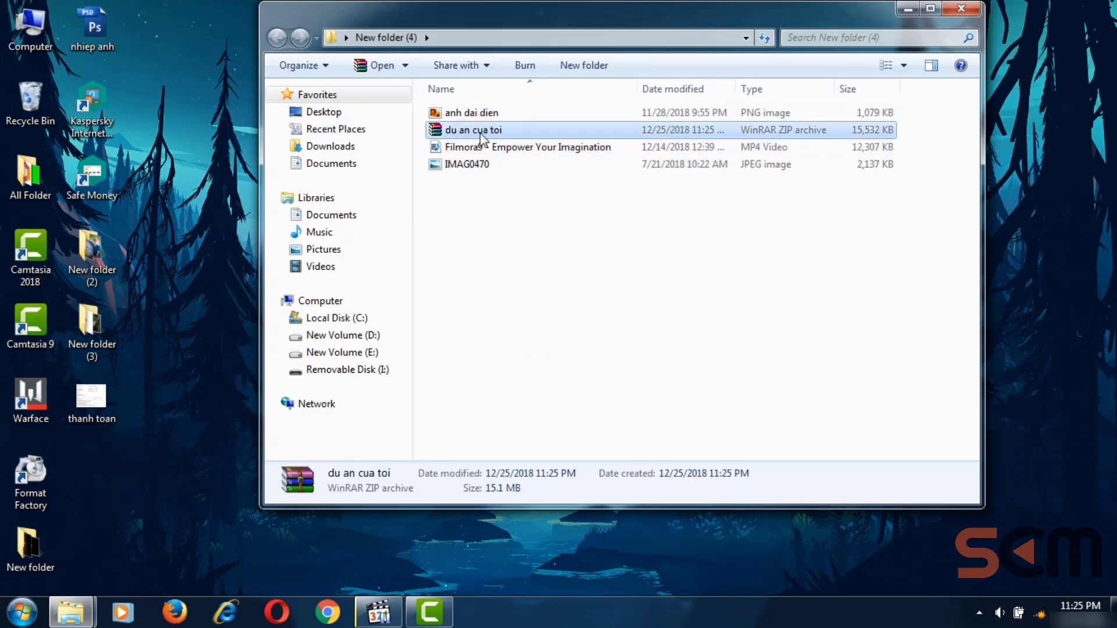
double_click(474, 133)
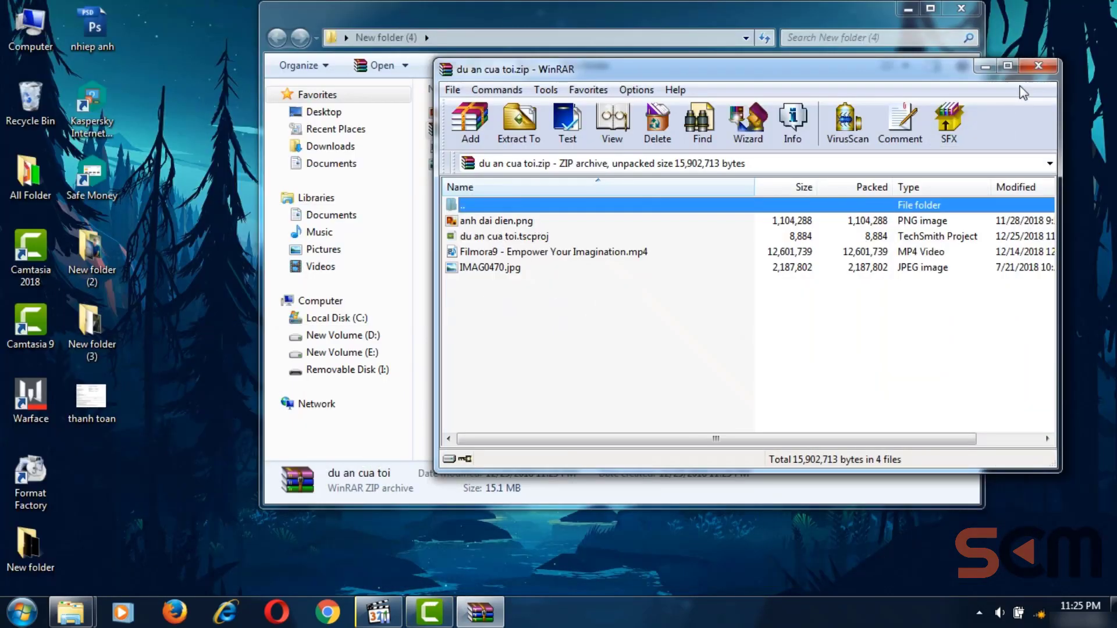
click(1037, 65)
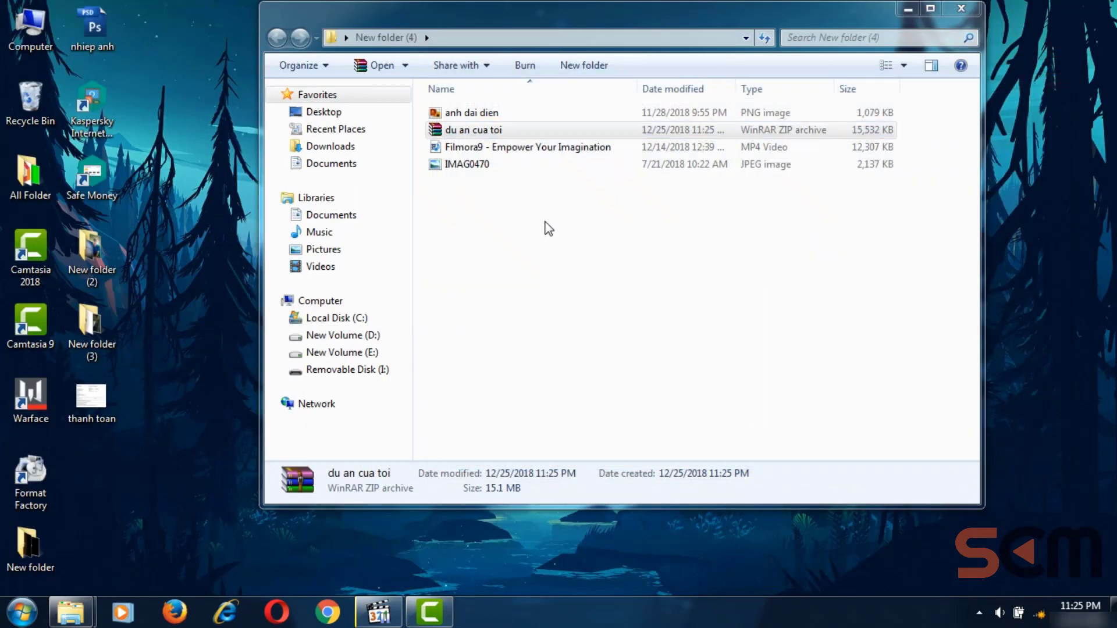
Copy the du an cua toi archive in New folder (4) to the clipboard
right_click(483, 131)
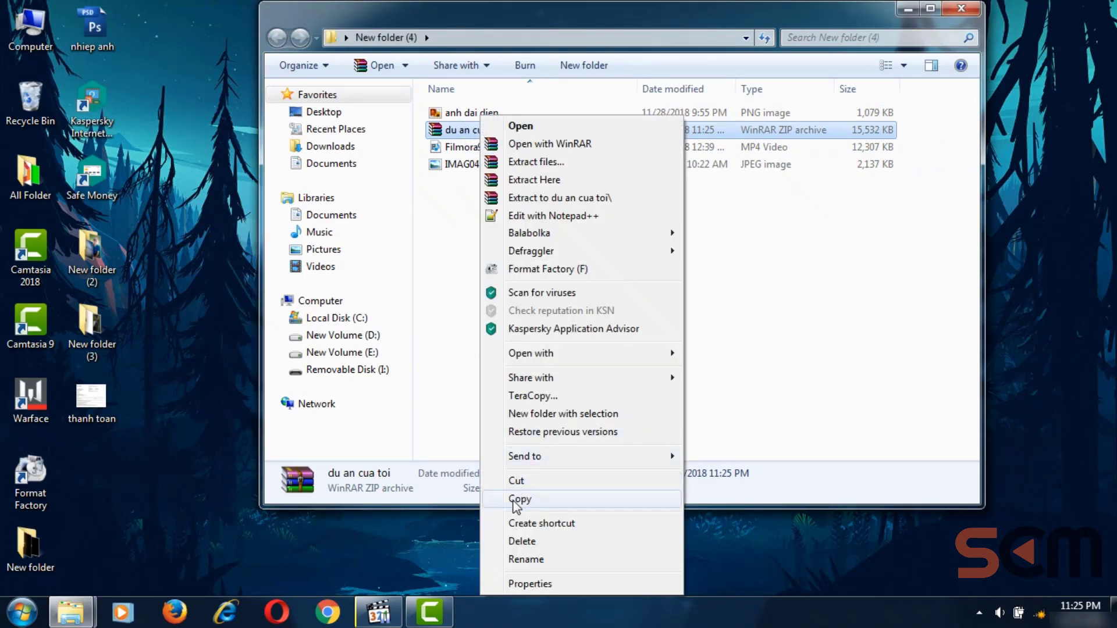
click(516, 499)
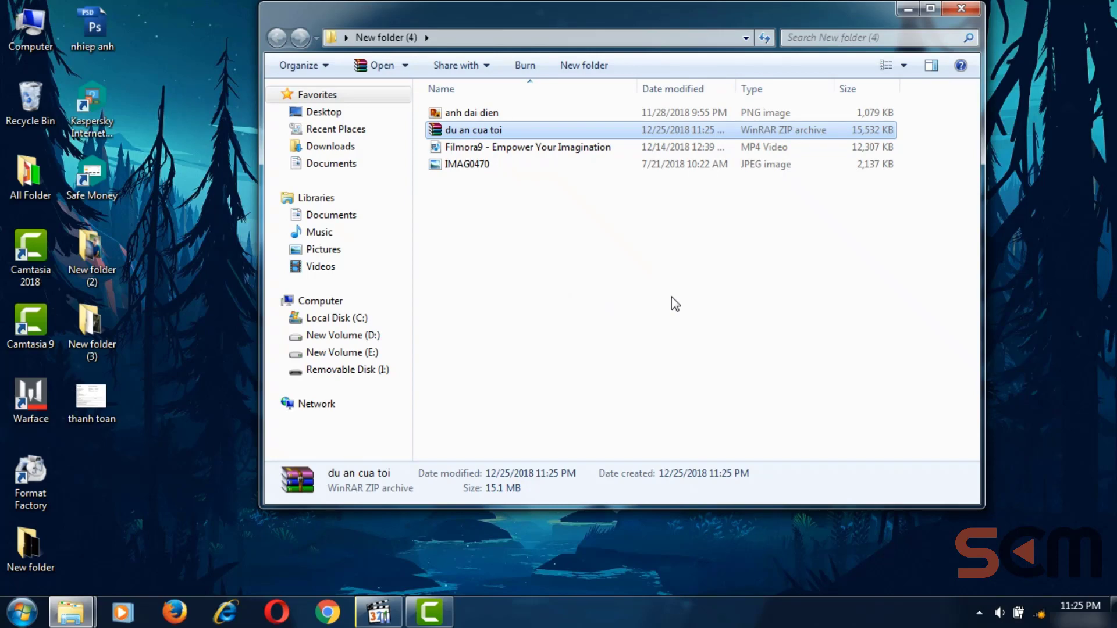
click(629, 274)
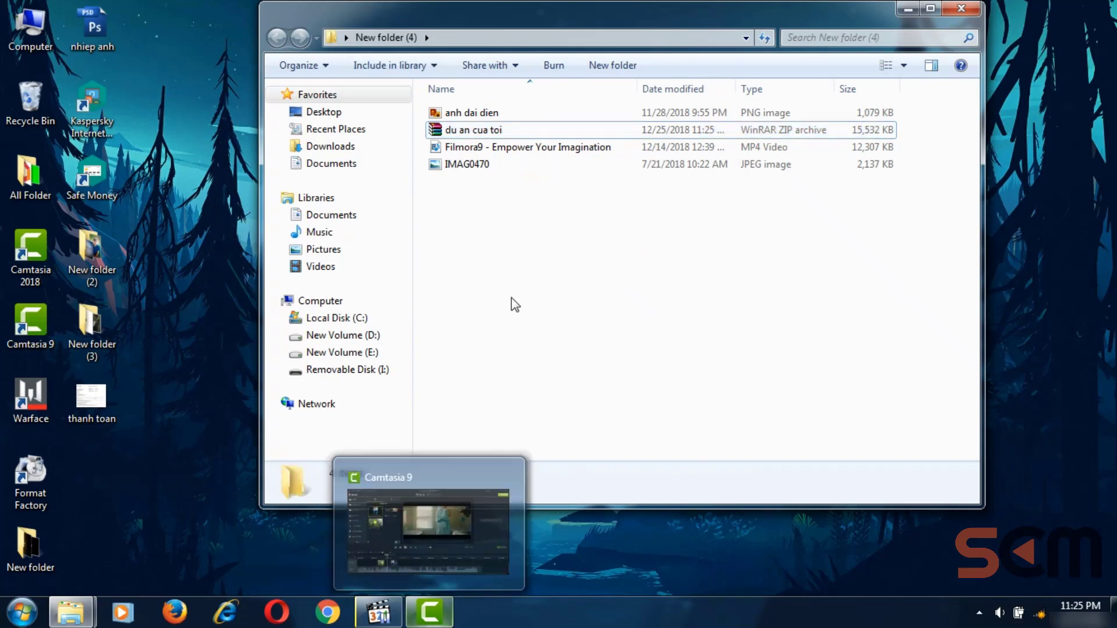
Switch back to Camtasia and create a new project without saving changes to the current one
click(433, 614)
click(13, 11)
click(41, 26)
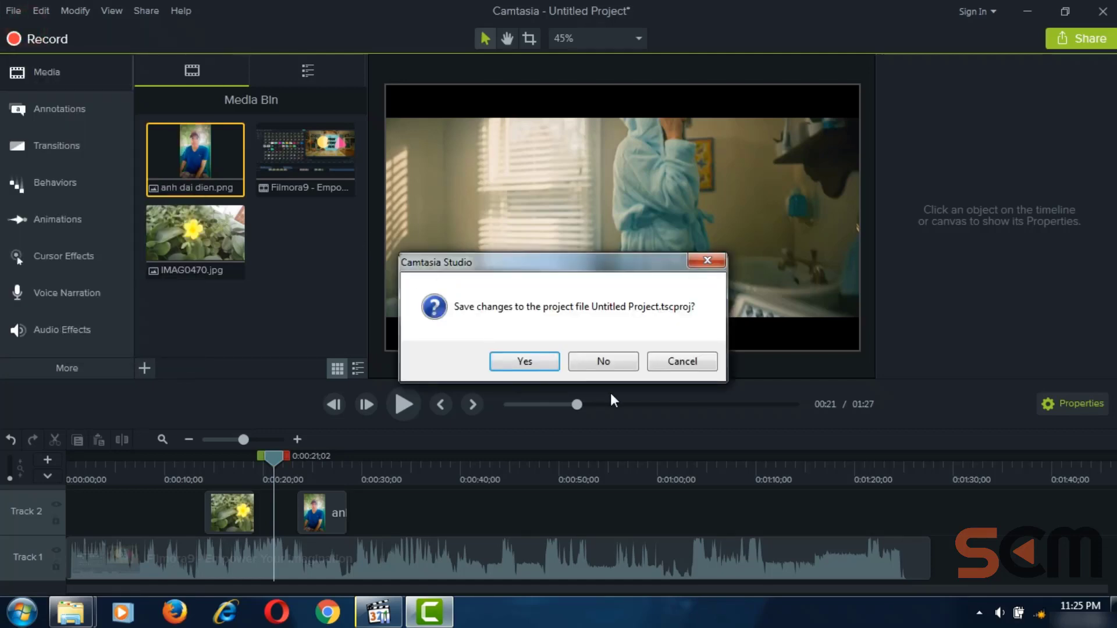
click(594, 359)
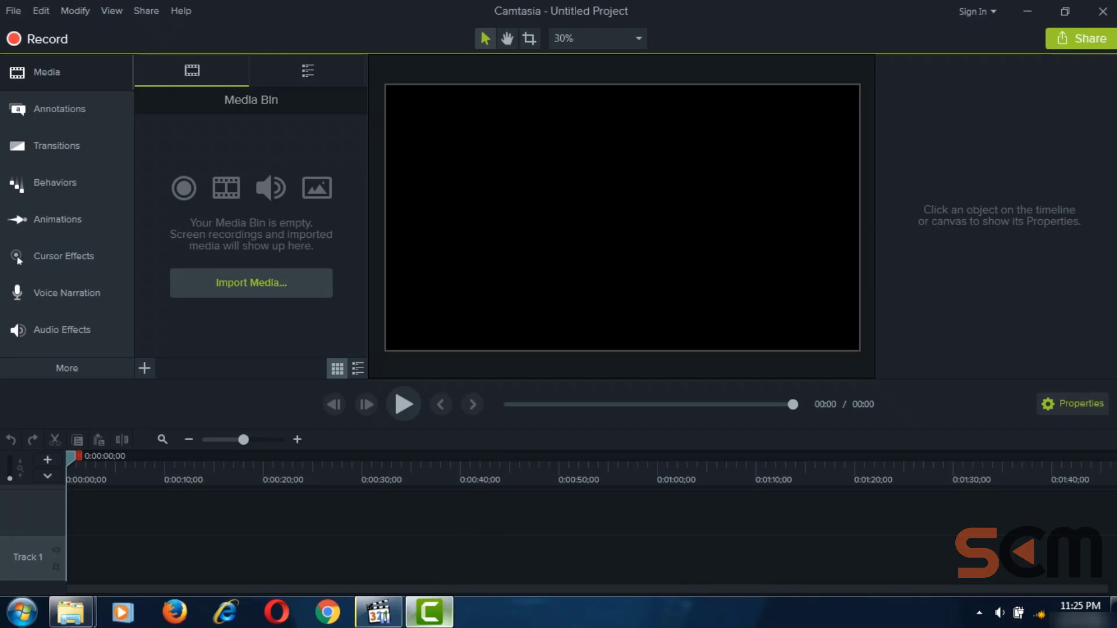
Switch to the New folder (4) window and delete the Filmora9 - Empower Your Imagination video and the IMAG0470 image
click(425, 620)
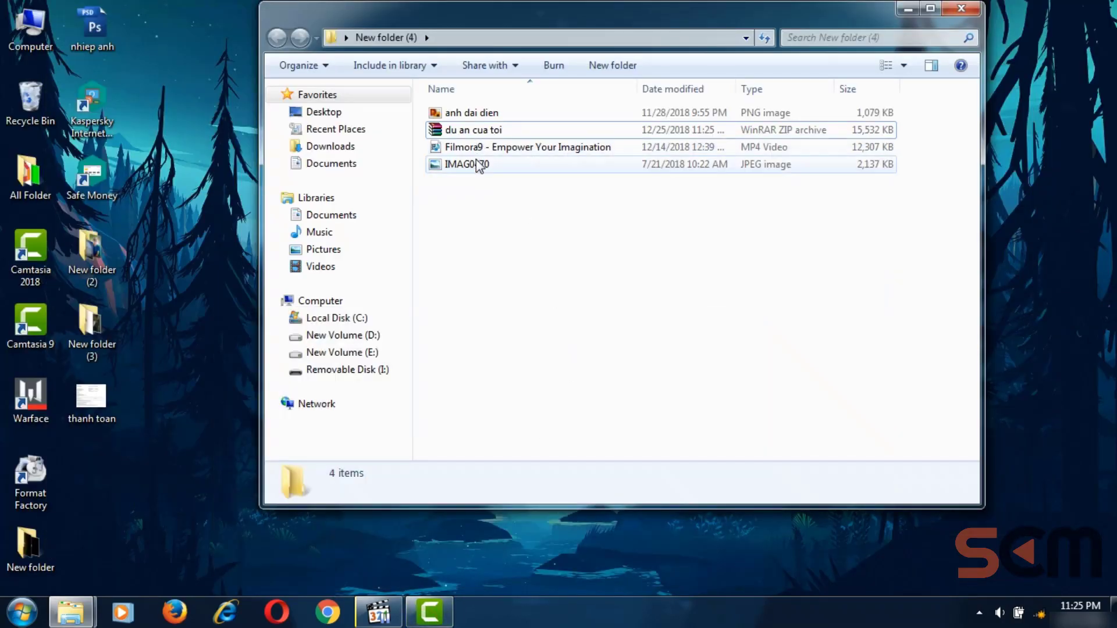
click(476, 163)
click(520, 210)
click(465, 164)
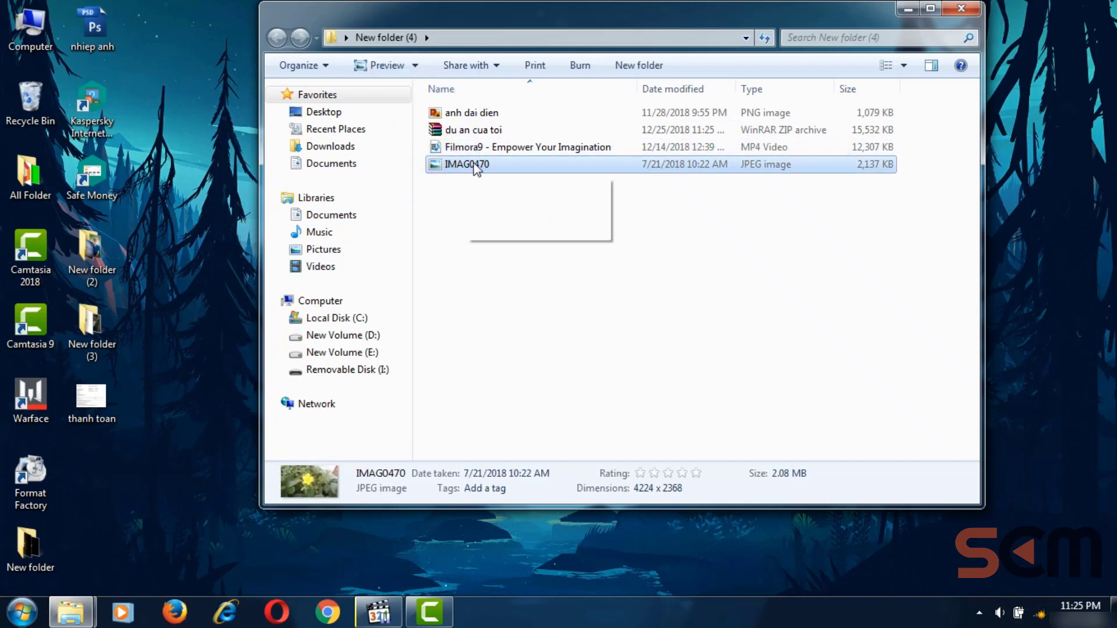
click(529, 212)
drag(564, 209, 460, 150)
right_click(460, 149)
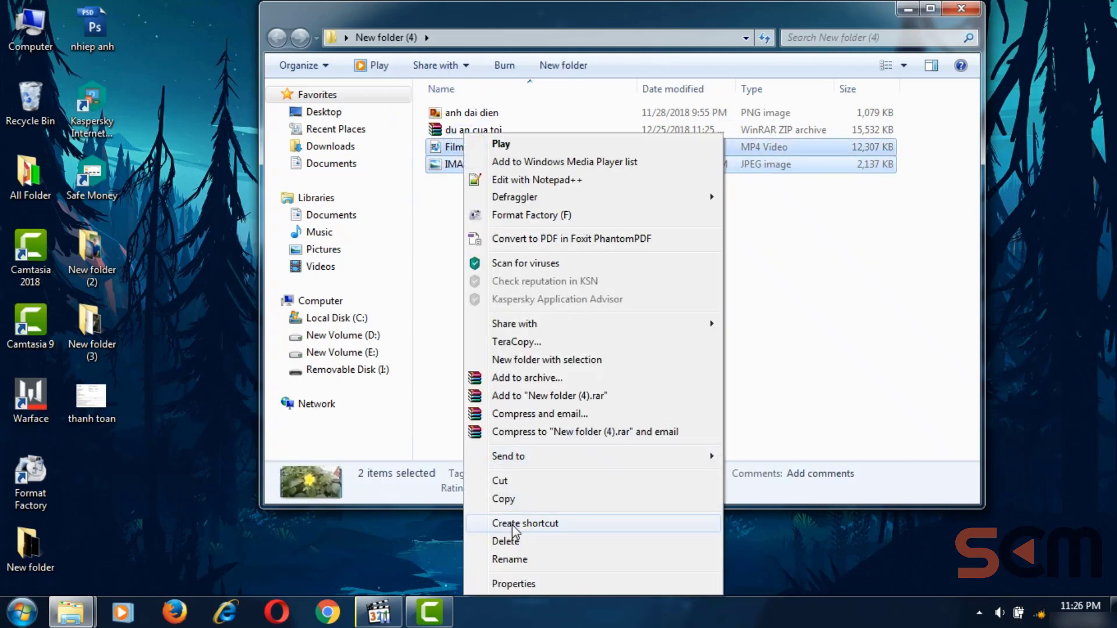
click(507, 539)
click(623, 319)
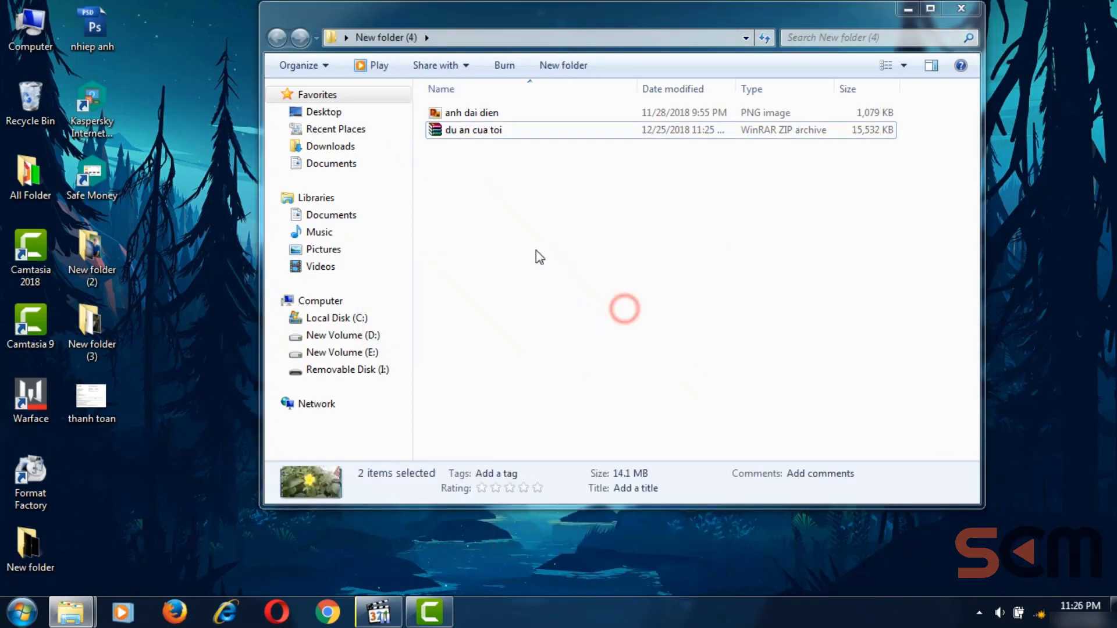
Delete the anh dai dien image from New folder (4), moving it to the Recycle Bin
click(480, 110)
right_click(483, 113)
click(582, 542)
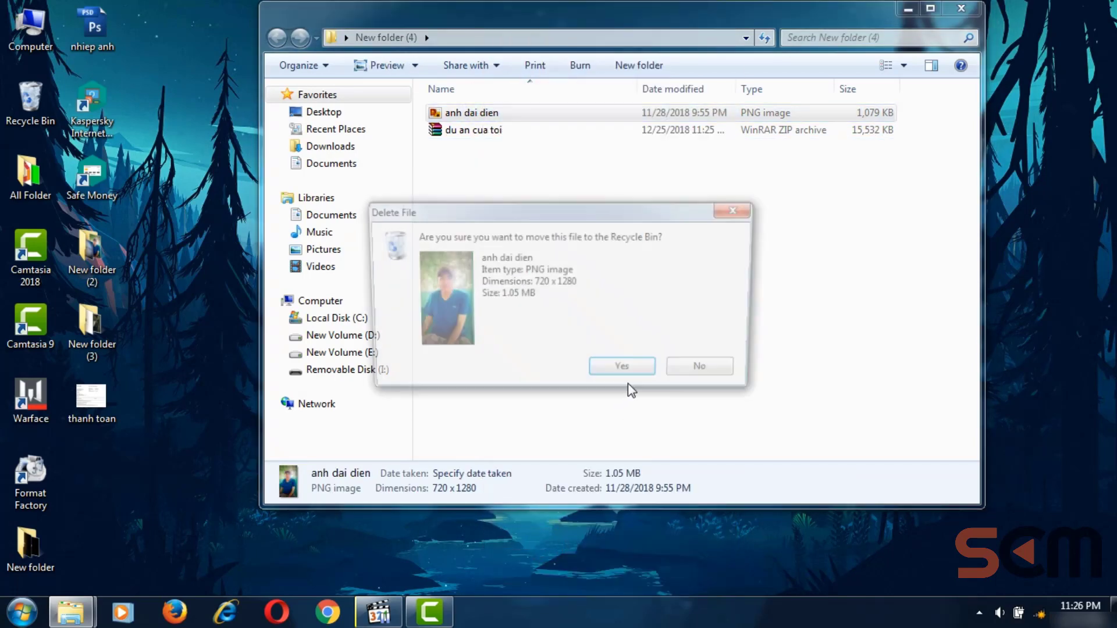
click(619, 373)
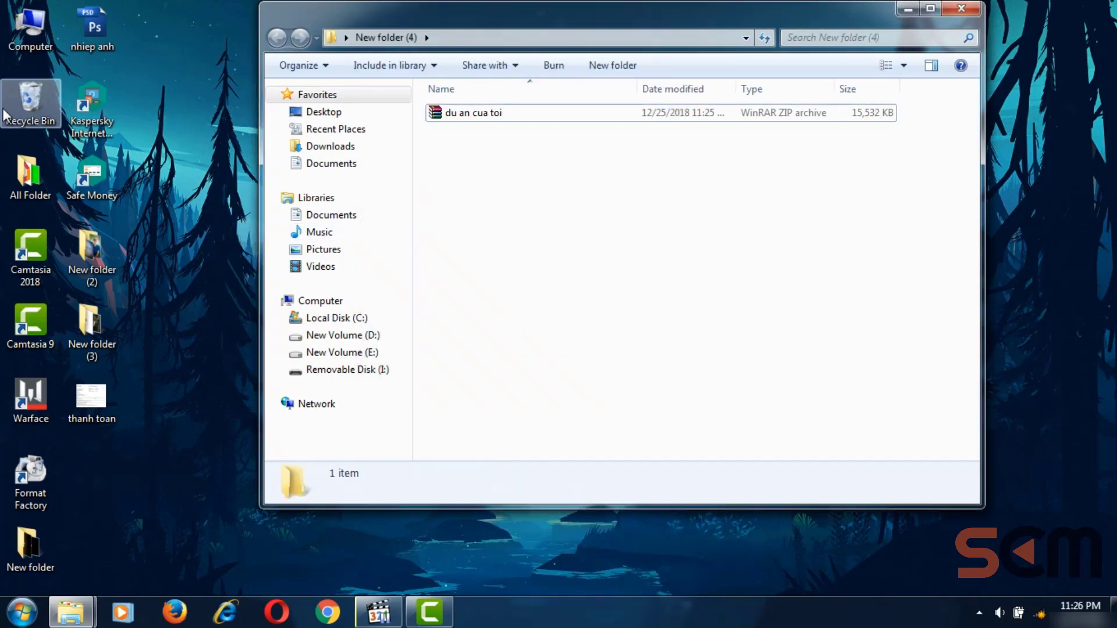
Empty the Recycle Bin to permanently delete the original media files
right_click(21, 96)
click(94, 145)
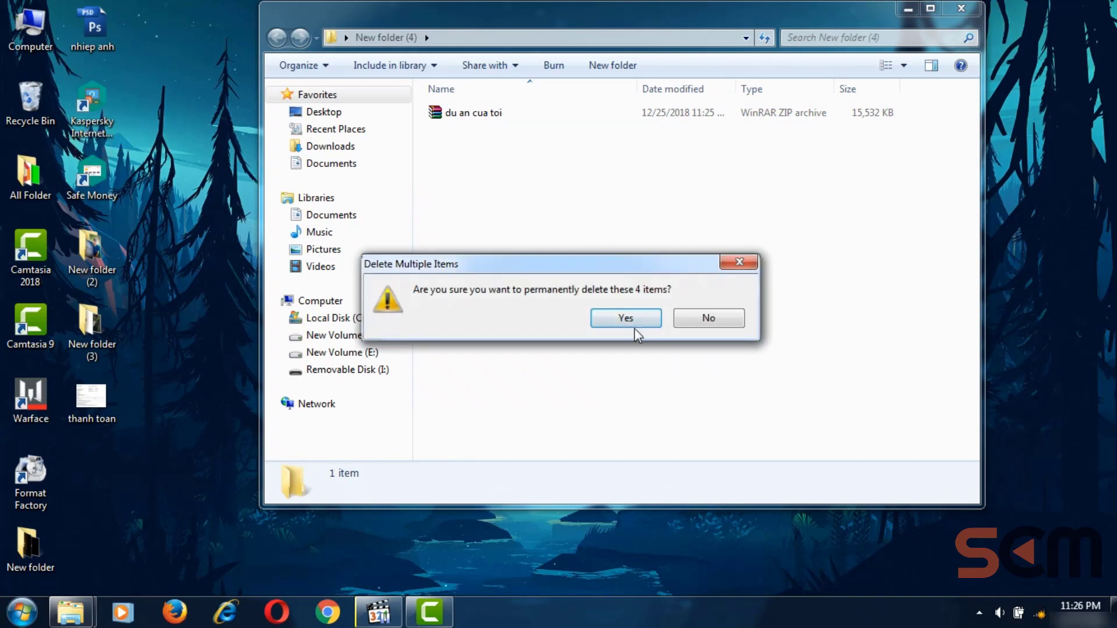
click(636, 320)
Extract the du an cua toi archive into New folder (4) and place the extracted project on the empty Camtasia timeline
click(514, 117)
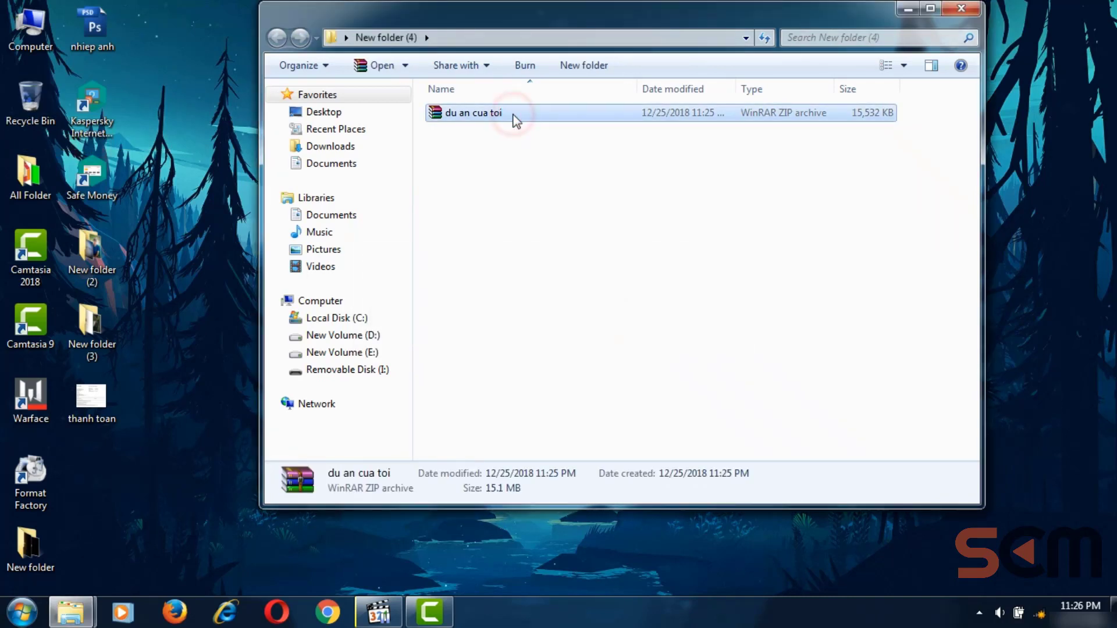
right_click(514, 115)
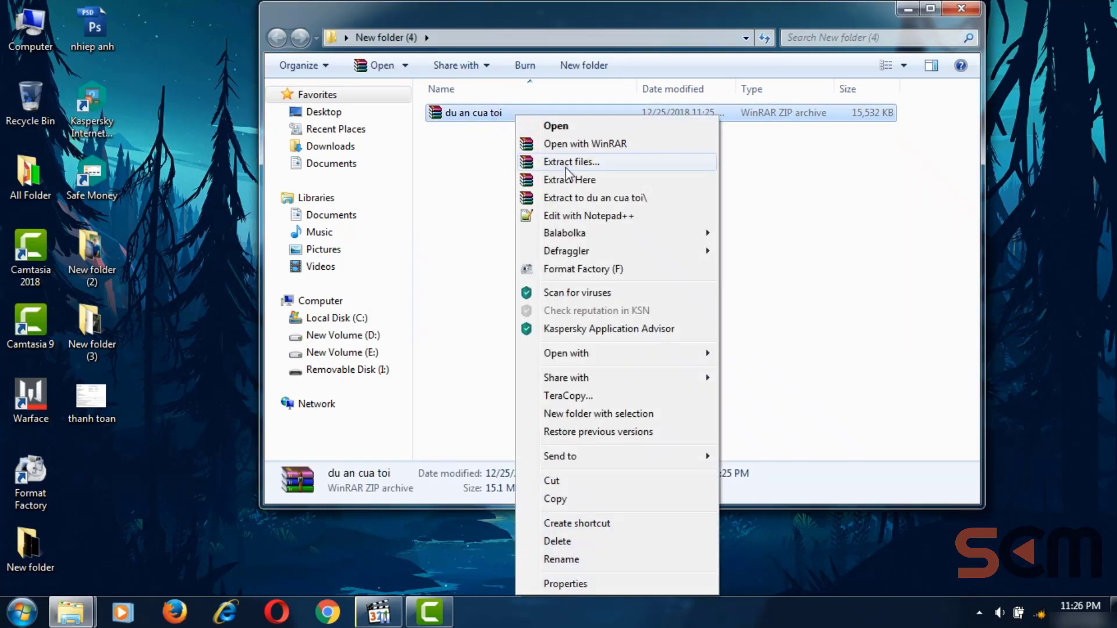
click(562, 179)
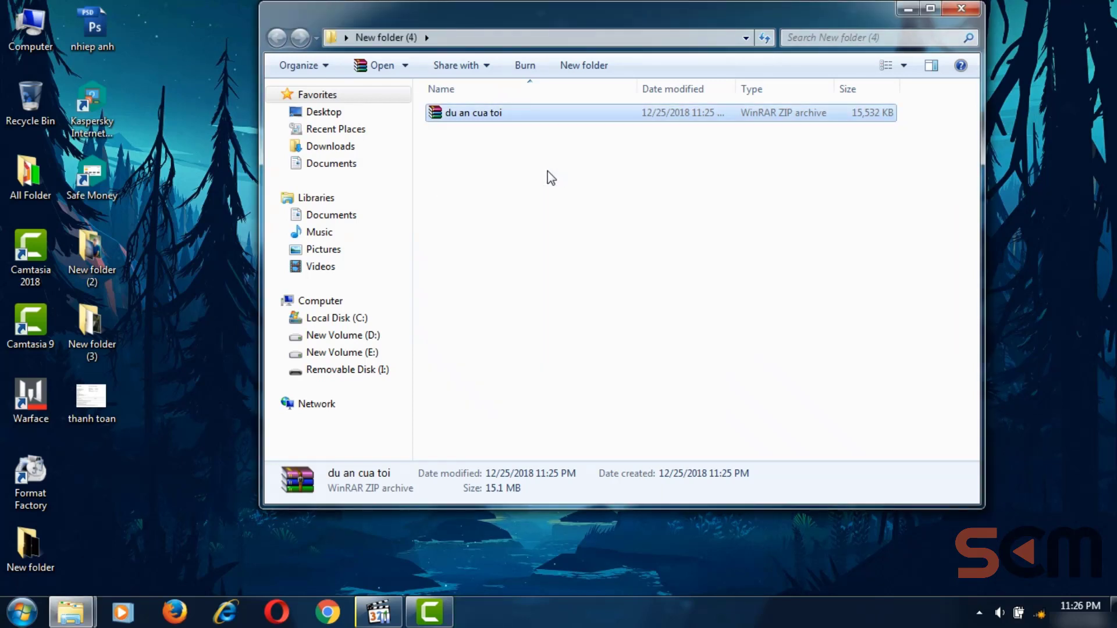
drag(449, 129, 333, 564)
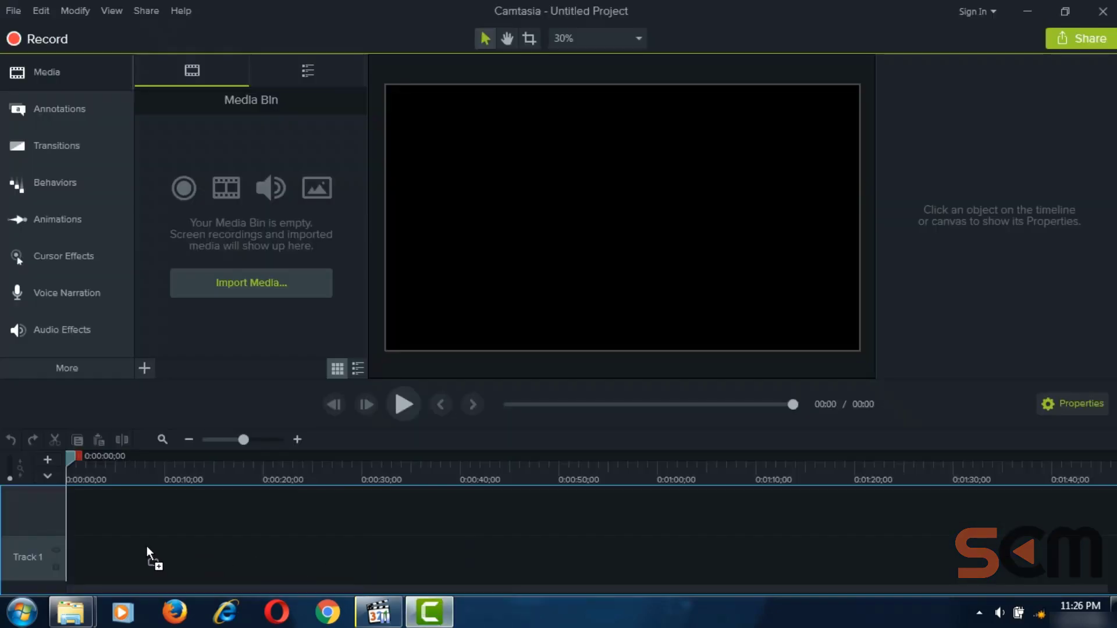
drag(147, 546, 107, 553)
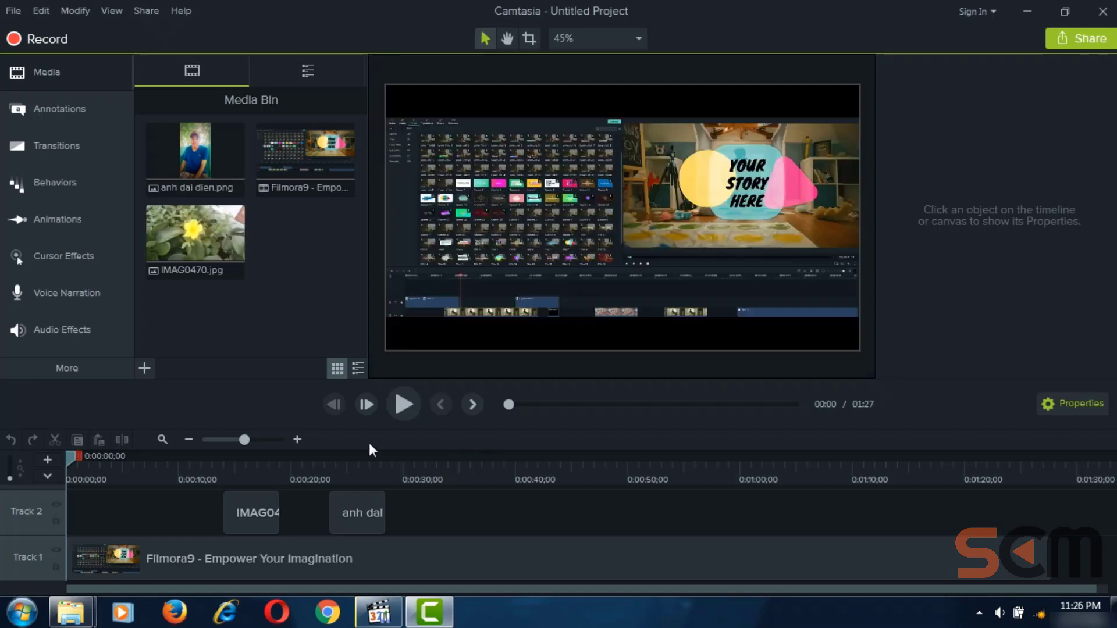
Preview the restored project at several points along the timeline to check the video and the two images
click(264, 468)
click(352, 468)
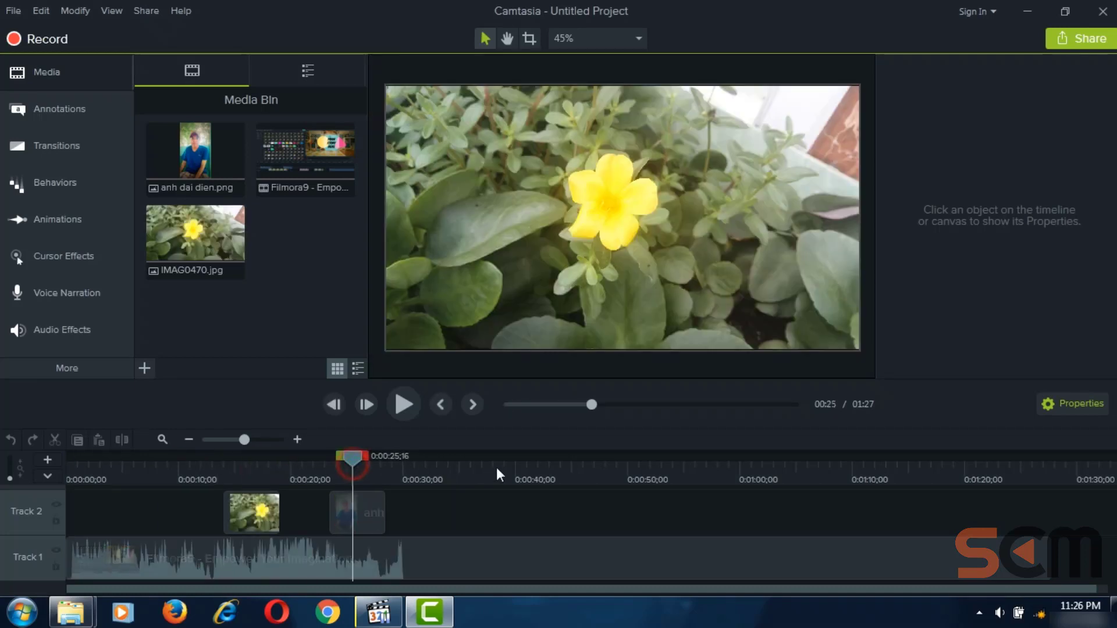
click(506, 471)
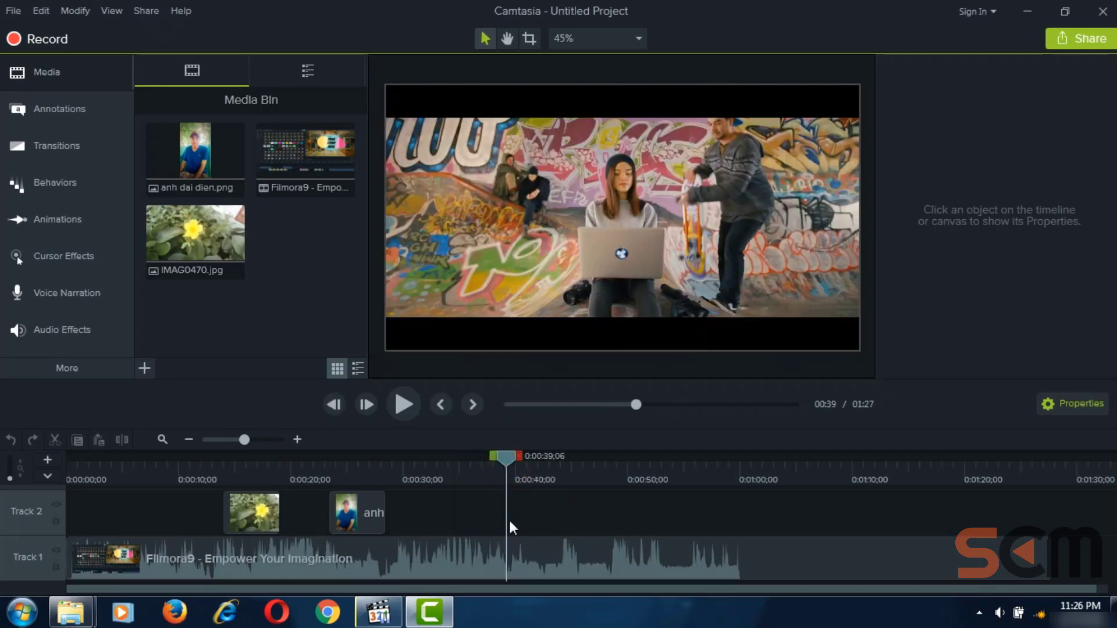
click(591, 471)
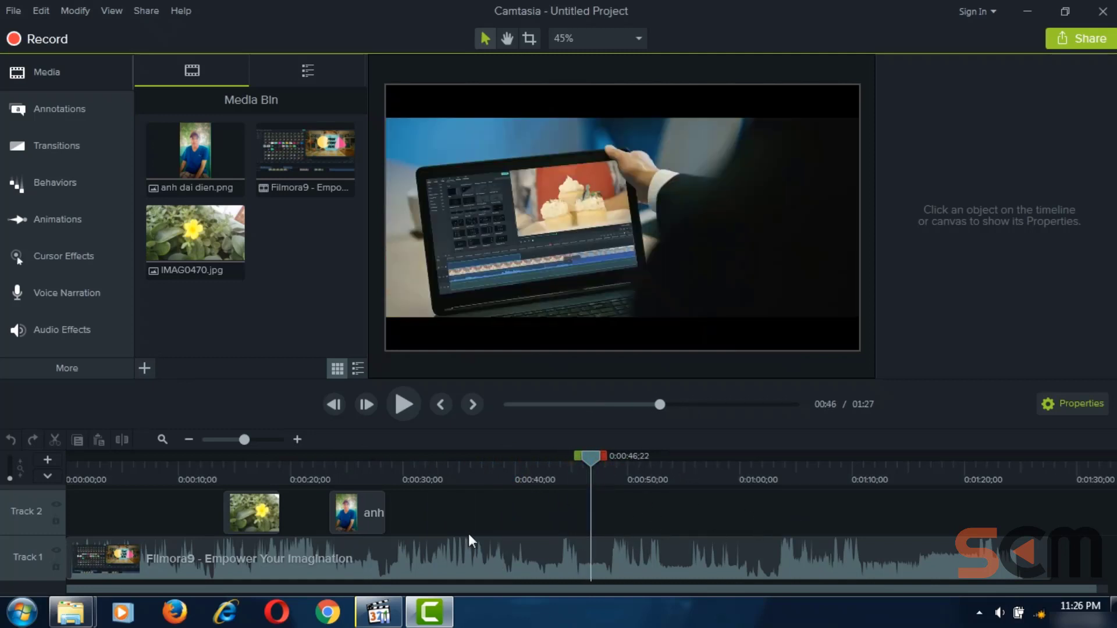
click(155, 473)
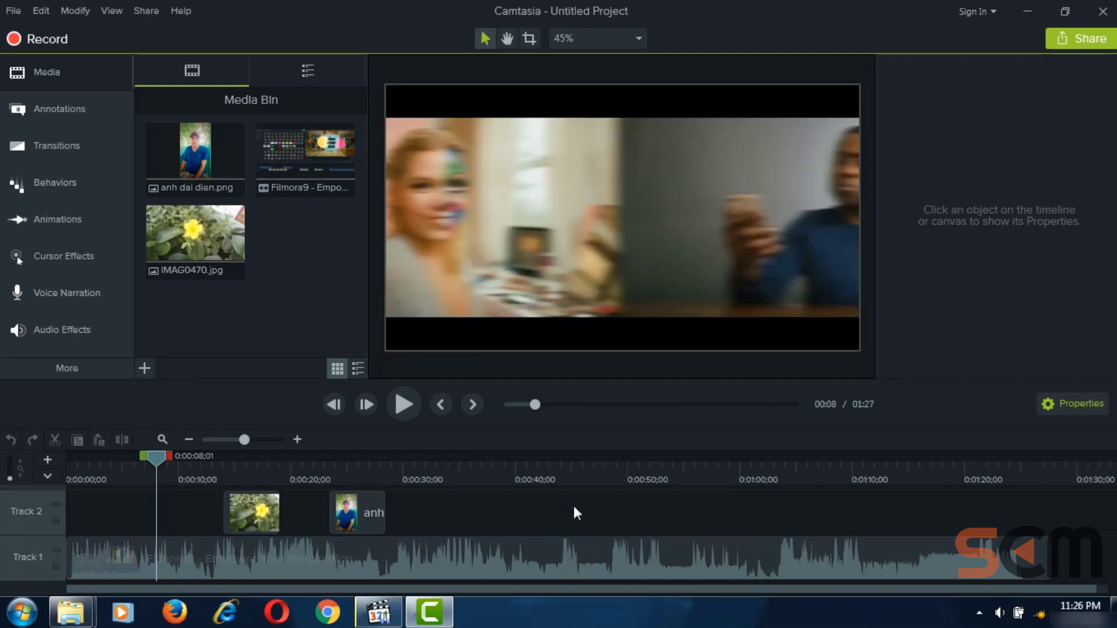
click(505, 477)
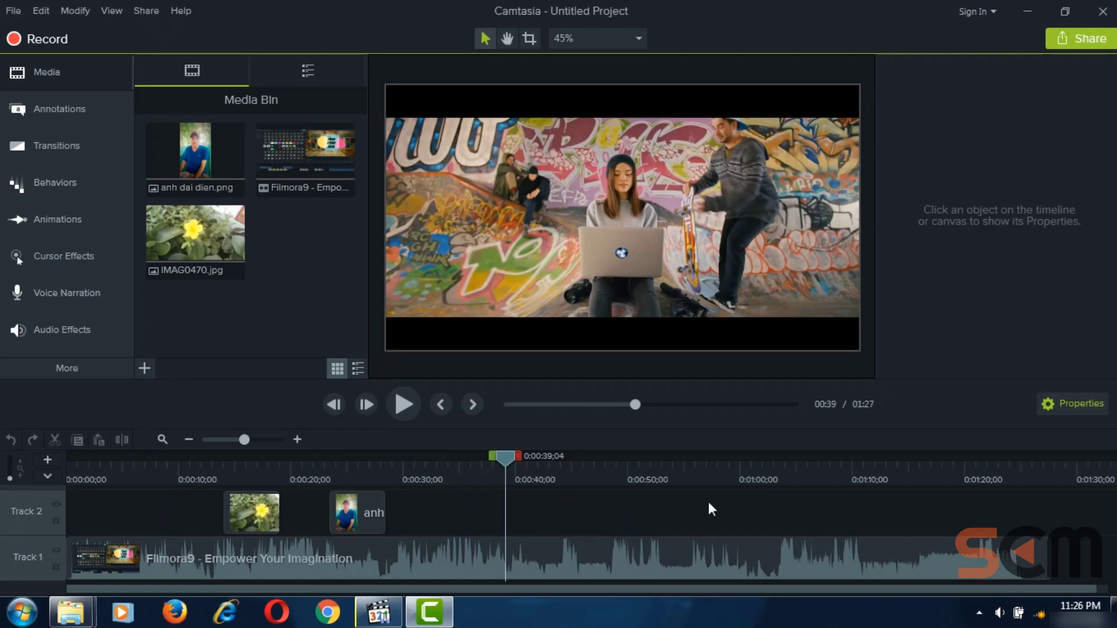
Look over the project export and import commands, and preview the timeline near its end and around 0:20
click(13, 11)
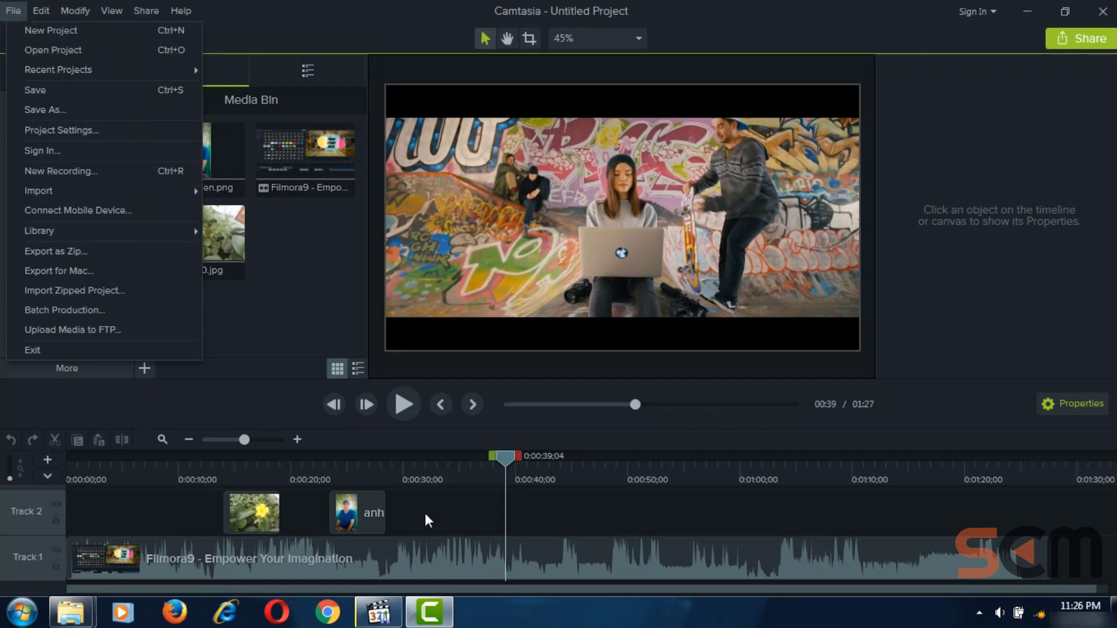
drag(417, 478, 999, 467)
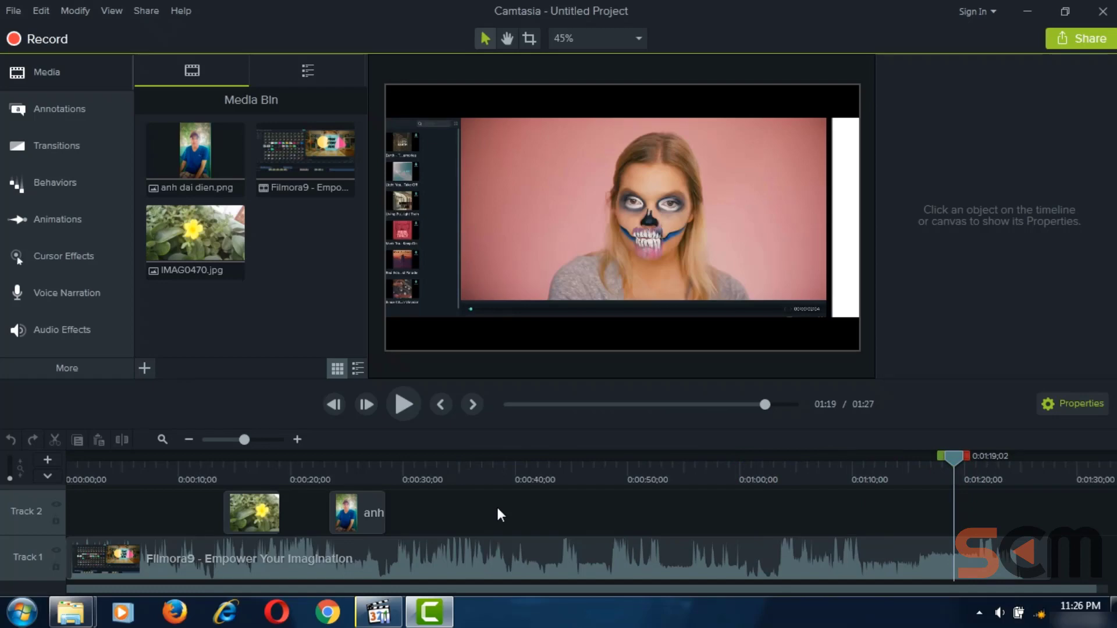
click(453, 476)
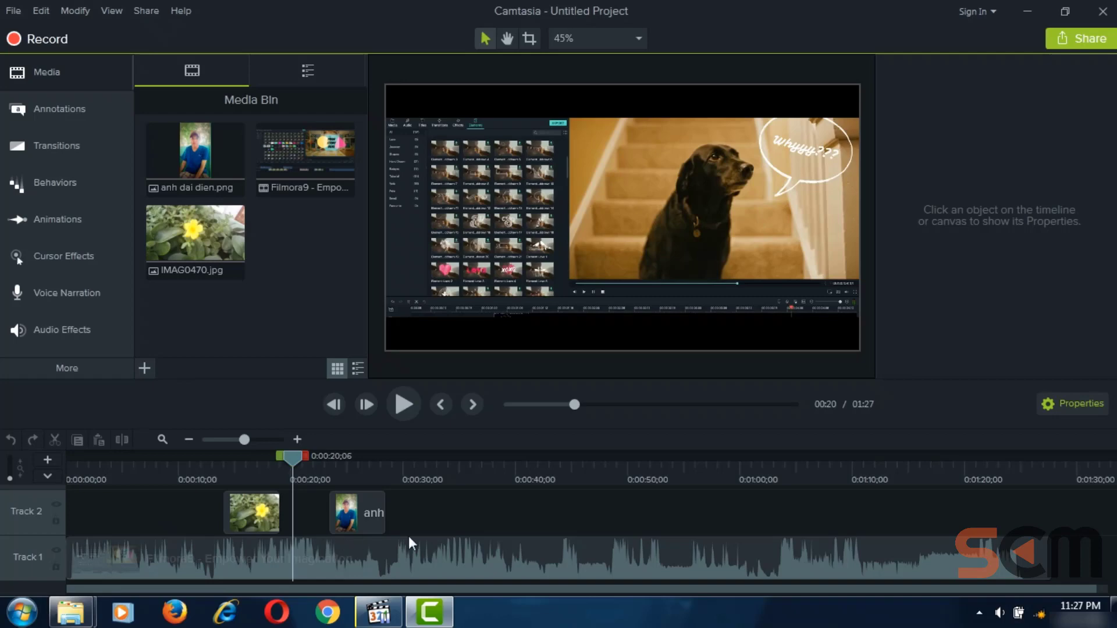
mouse_move(430, 611)
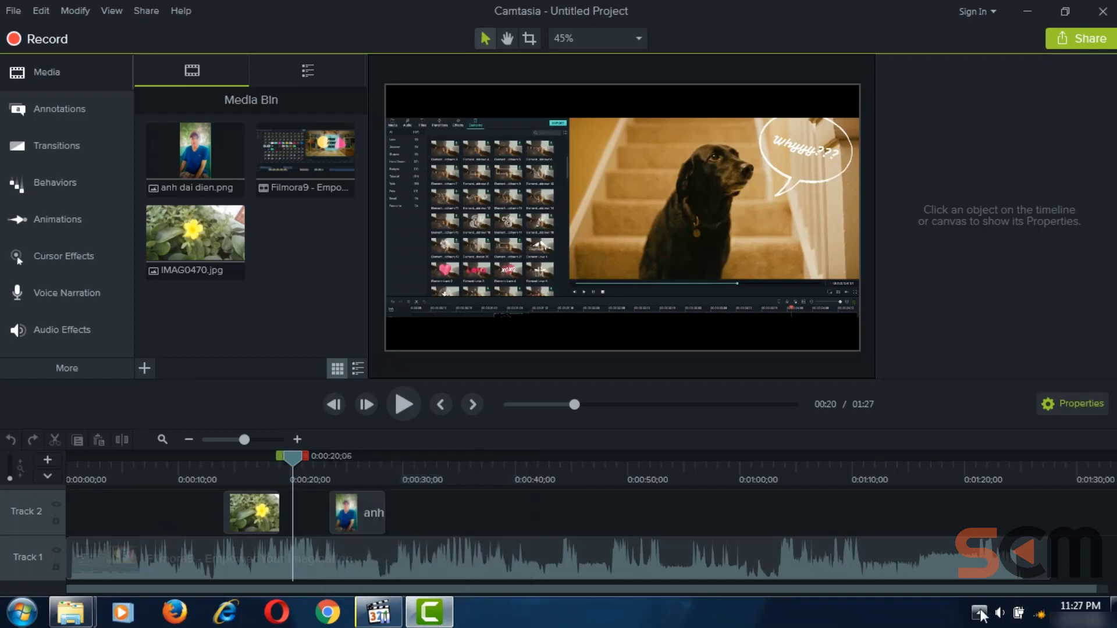